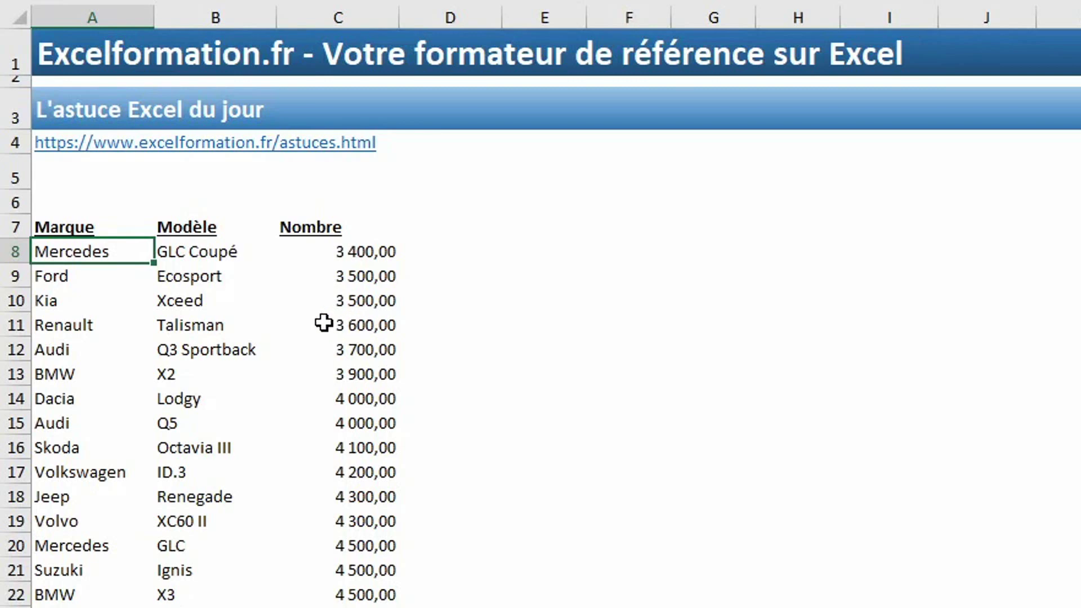
Sort the car table by the Marque column from A to Z
right_click(72, 375)
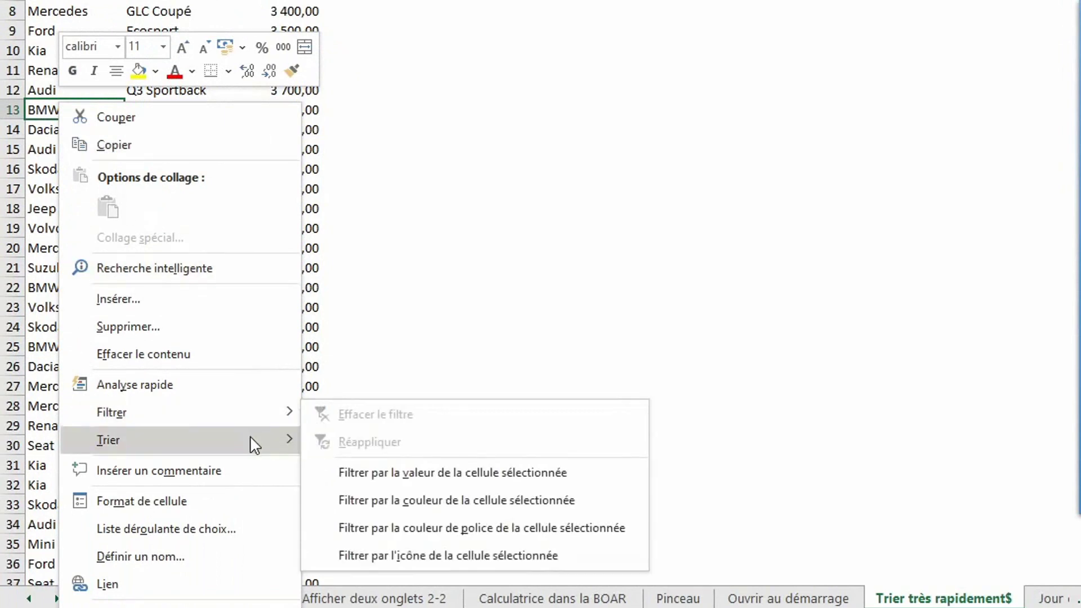
mouse_move(254, 445)
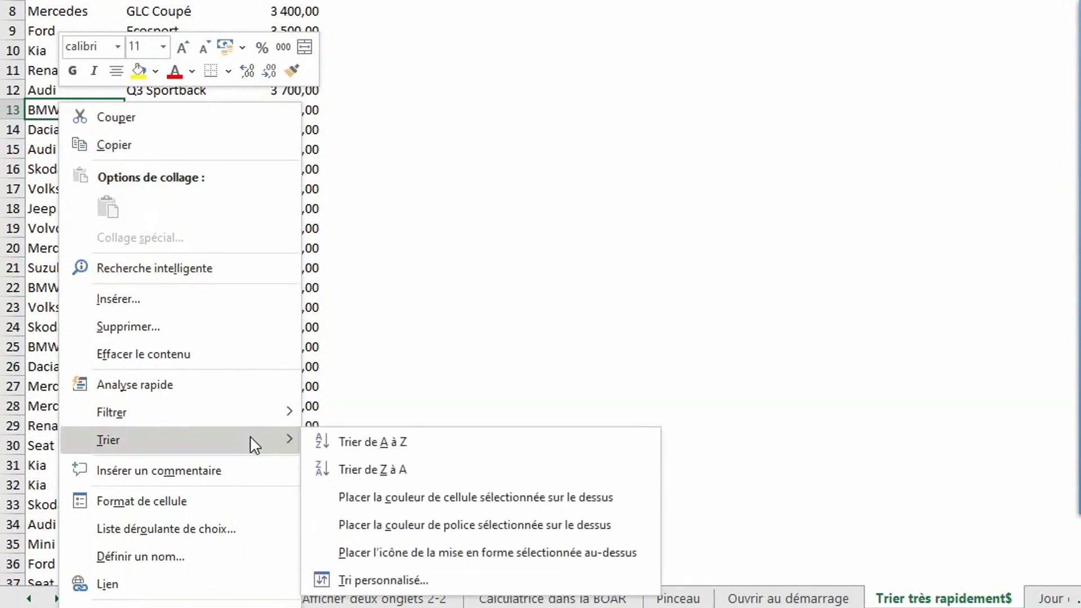
left_click(359, 437)
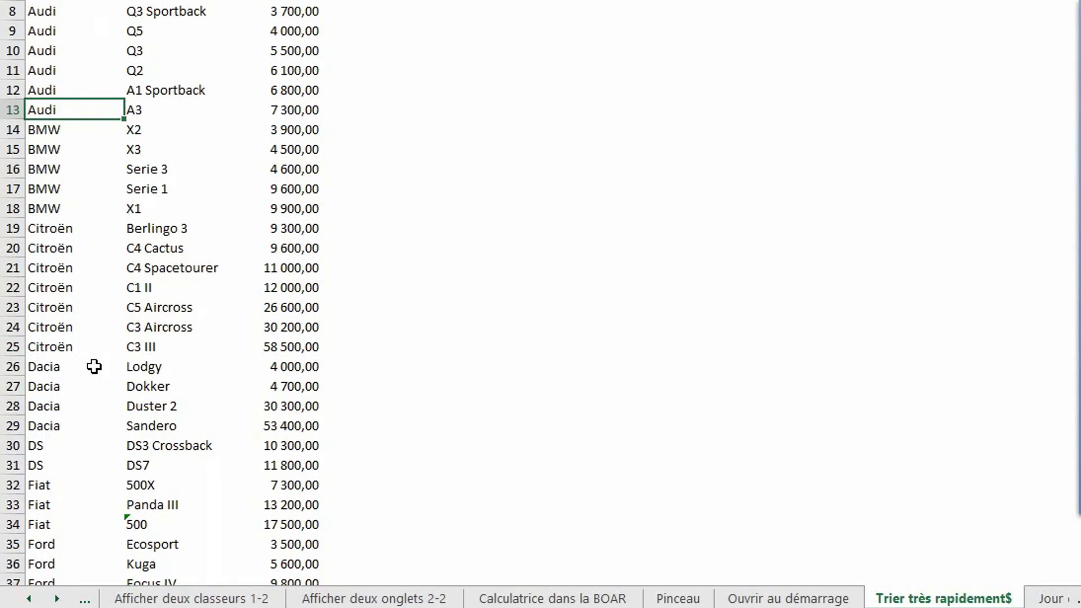
Set up a custom sort by Marque from A to Z, with a second level on Nombre from smallest to largest
right_click(66, 110)
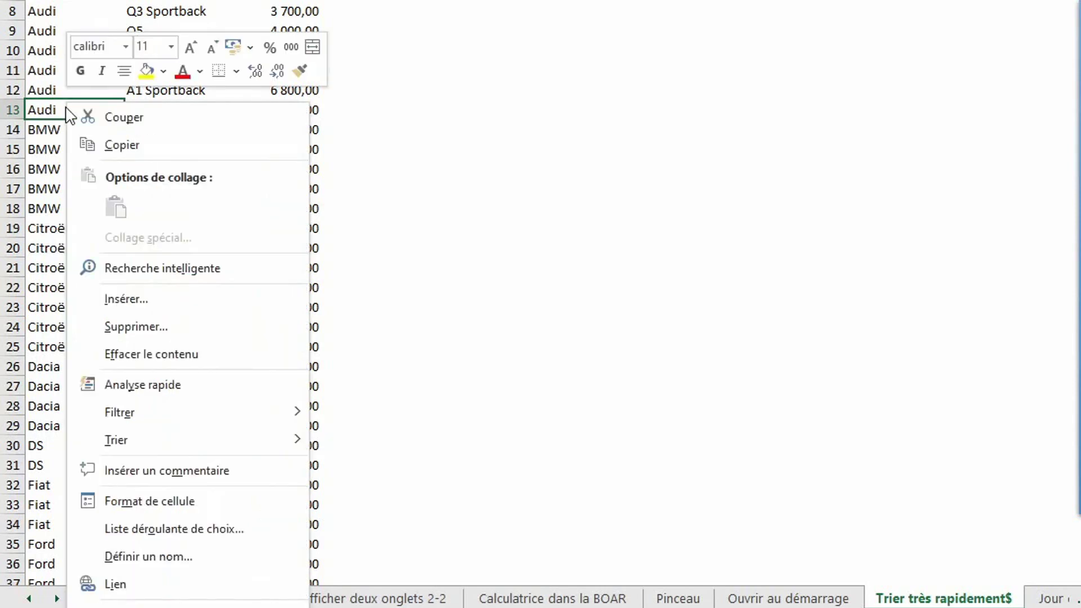
mouse_move(256, 437)
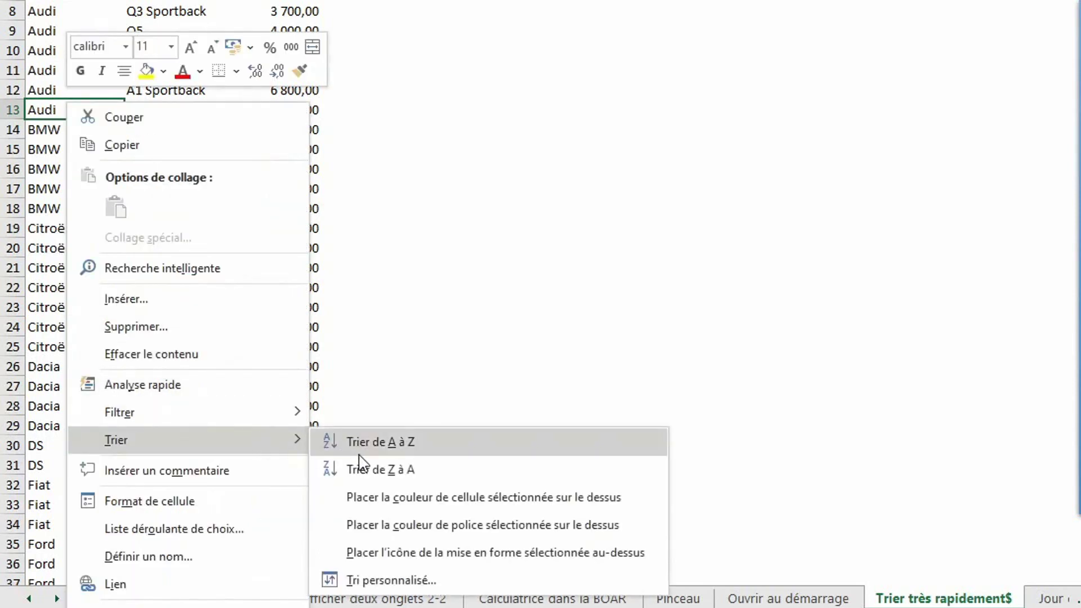
left_click(411, 581)
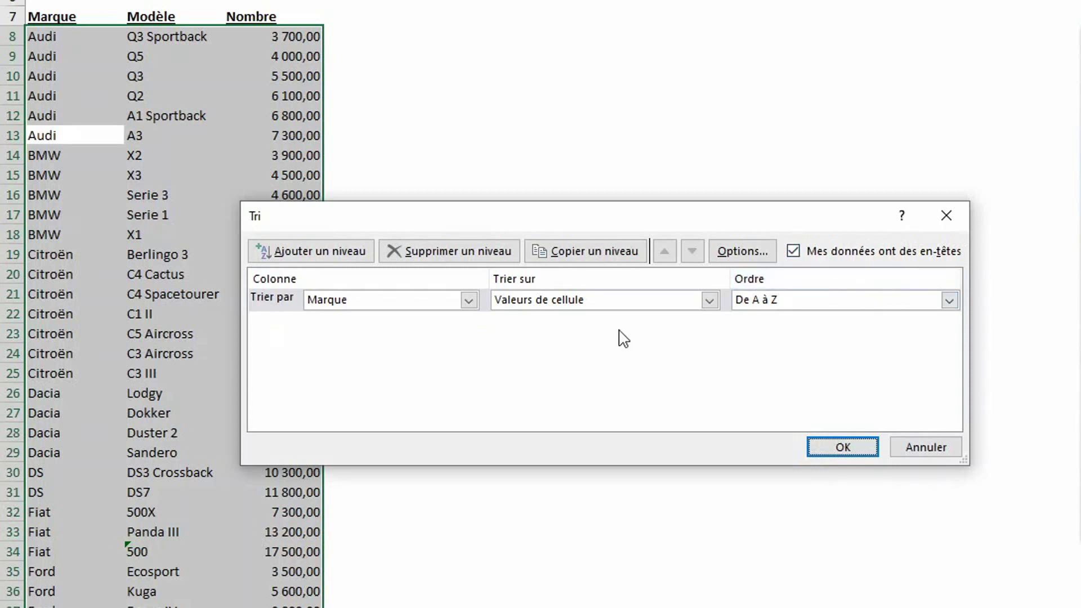
left_click(343, 255)
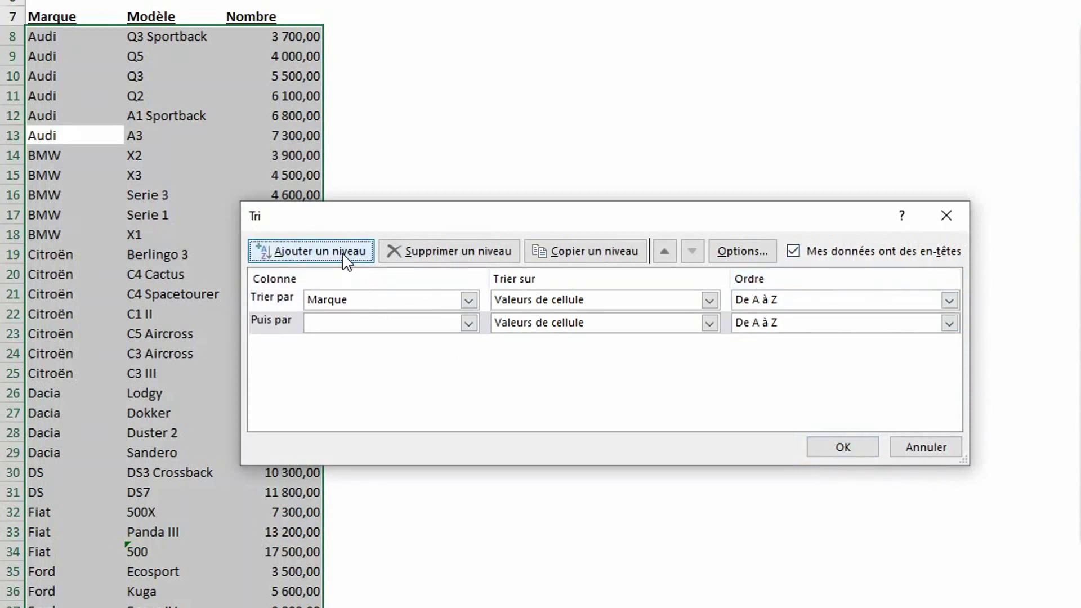
left_click(469, 325)
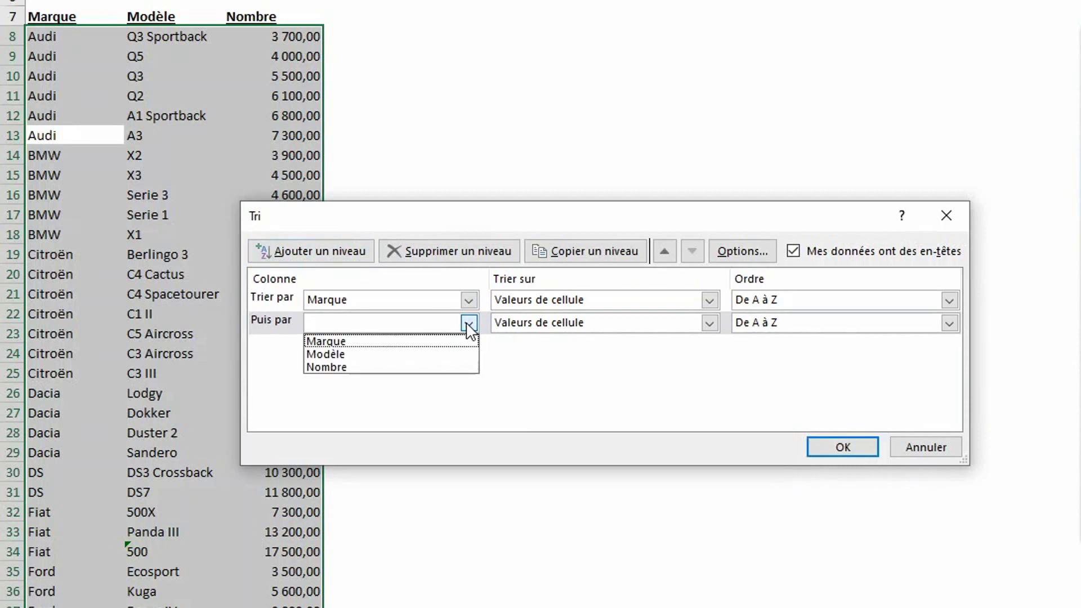
left_click(409, 369)
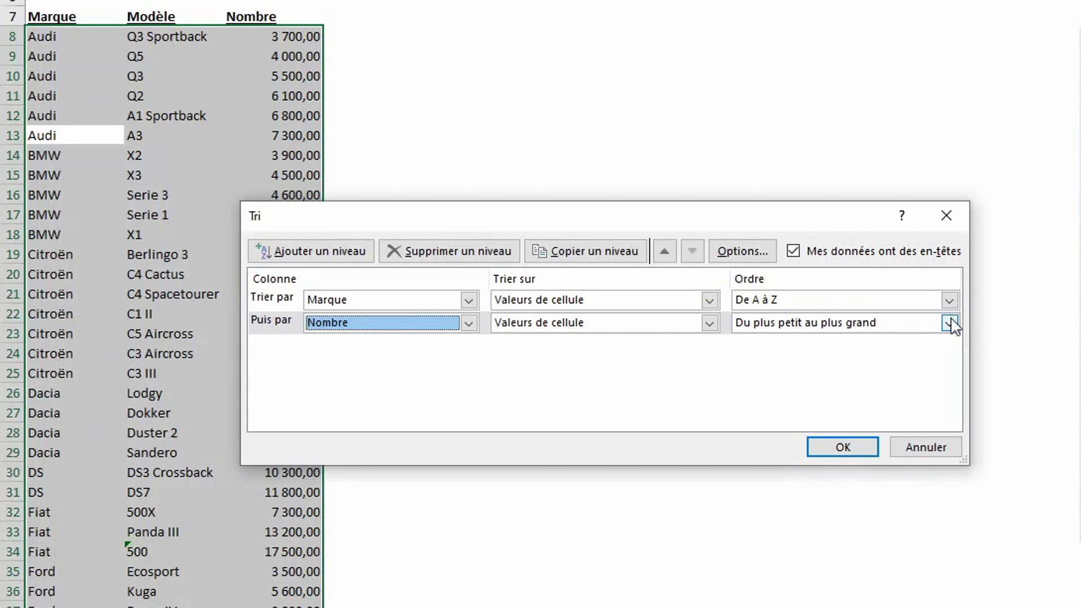
left_click(709, 323)
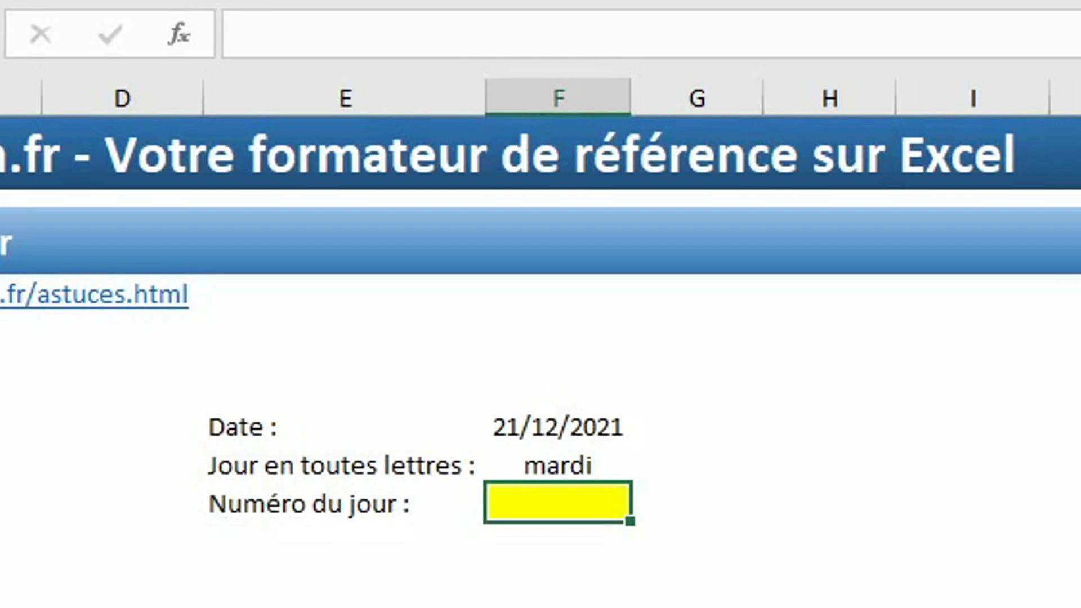
Enter =JOURSEM(F7;2) in the yellow Numéro du jour cell, using the return type that counts Monday as 1
key("Up")
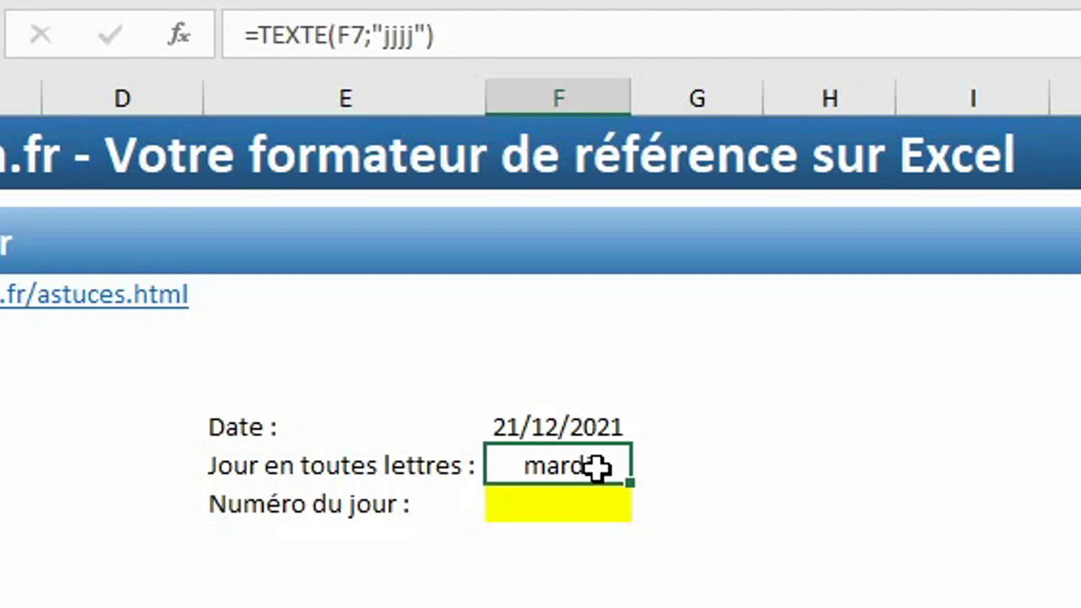
left_click(586, 509)
type("=JOURSEM(")
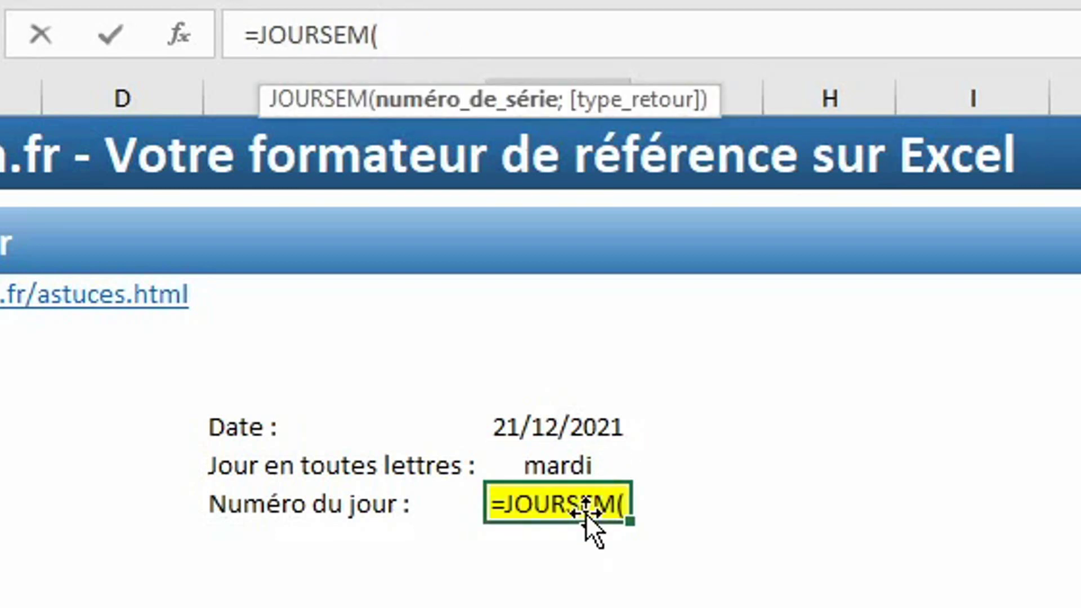
left_click(552, 426)
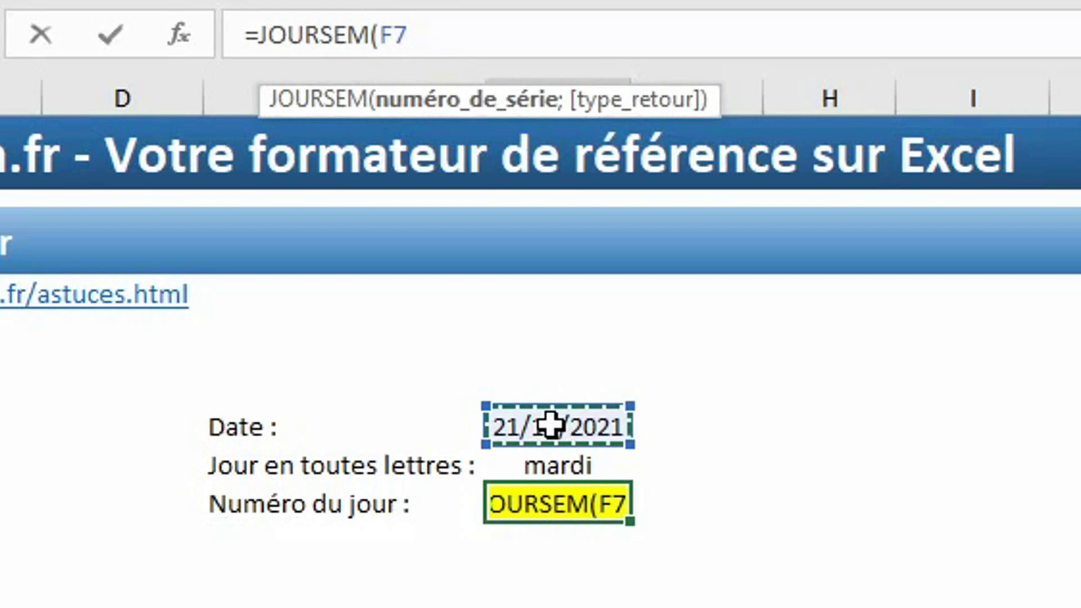
type(";")
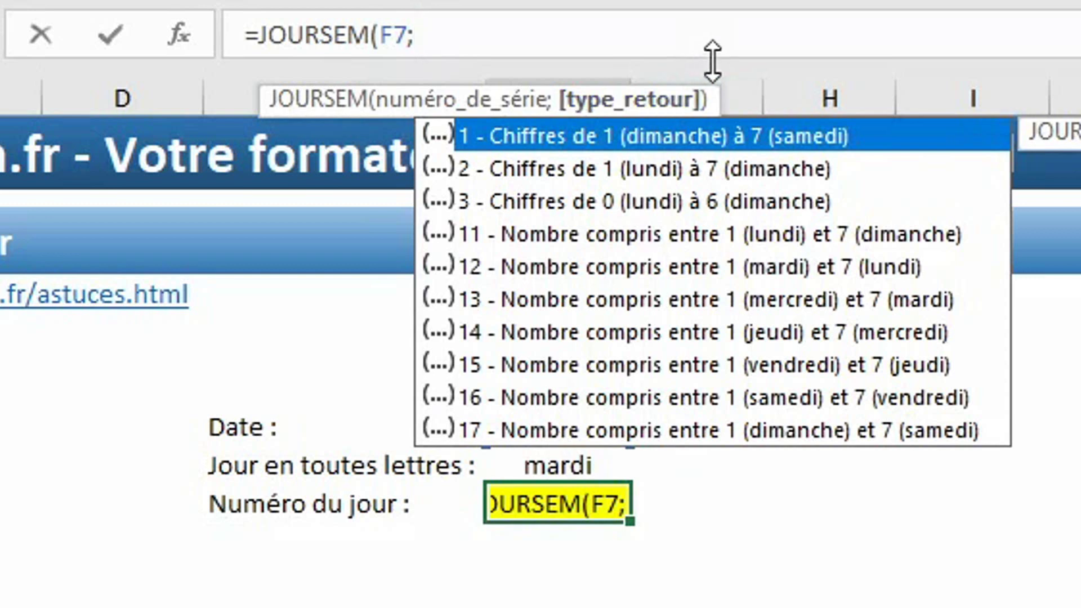
left_click(733, 174)
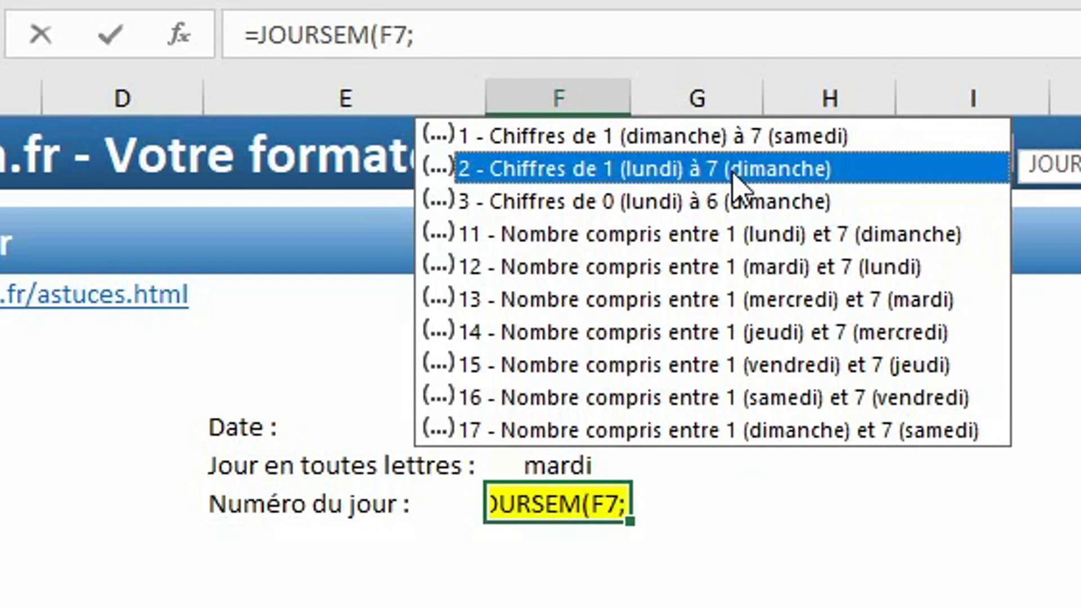
double_click(733, 174)
key("Return")
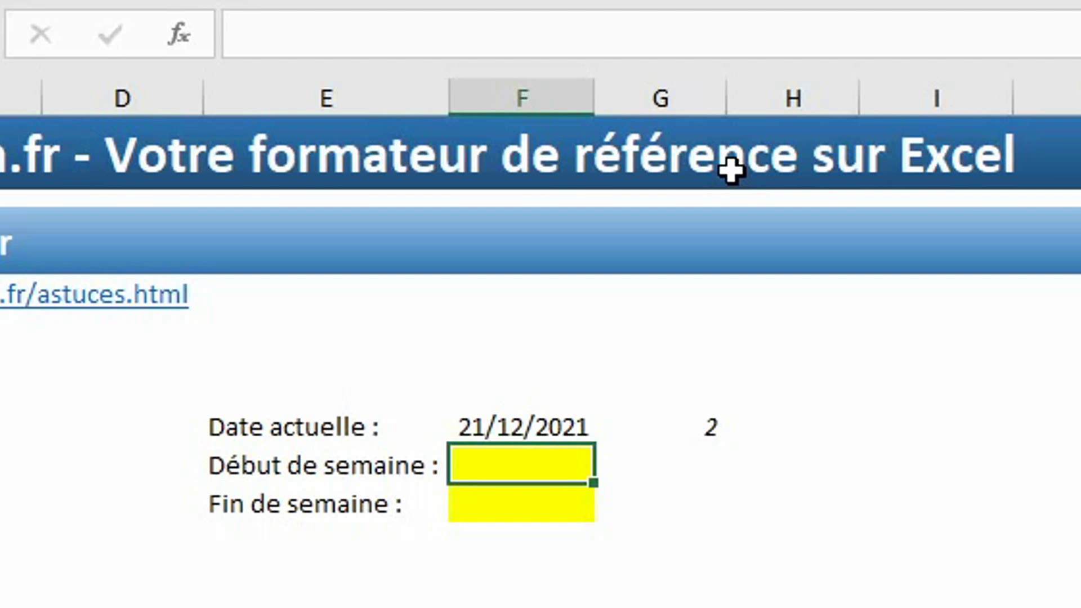
Enter the formula =F7-JOURSEM(F7;2)+1 in the yellow Début de semaine cell
type("=")
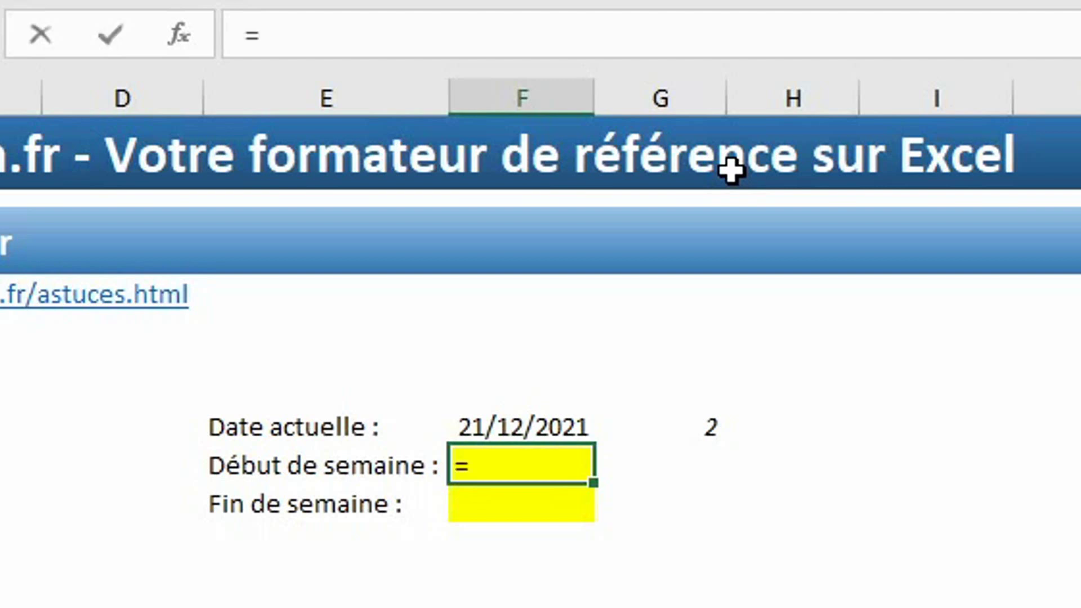
left_click(510, 426)
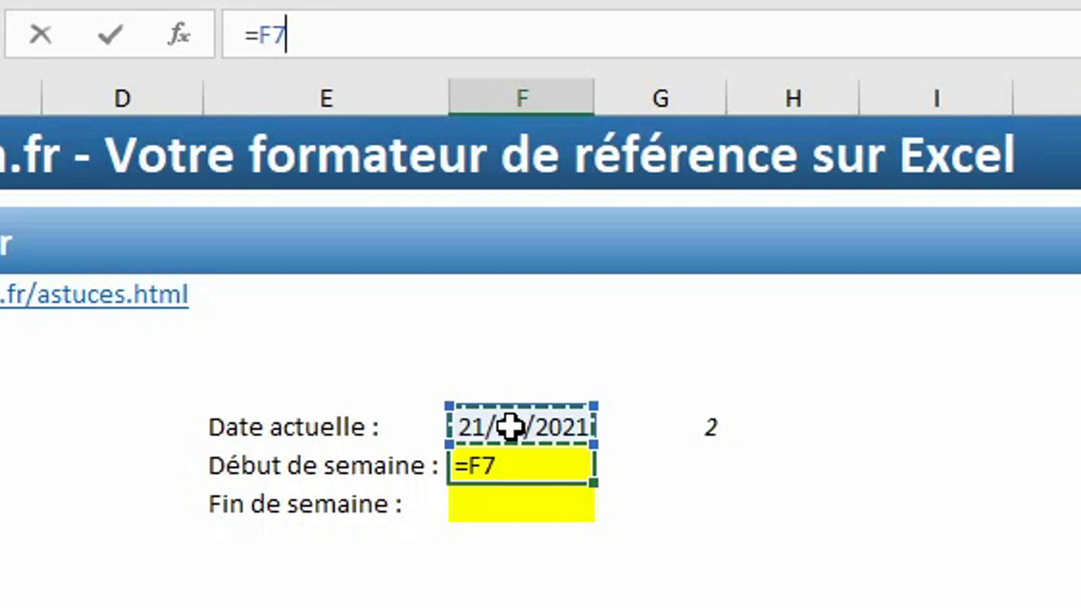
type("-jour")
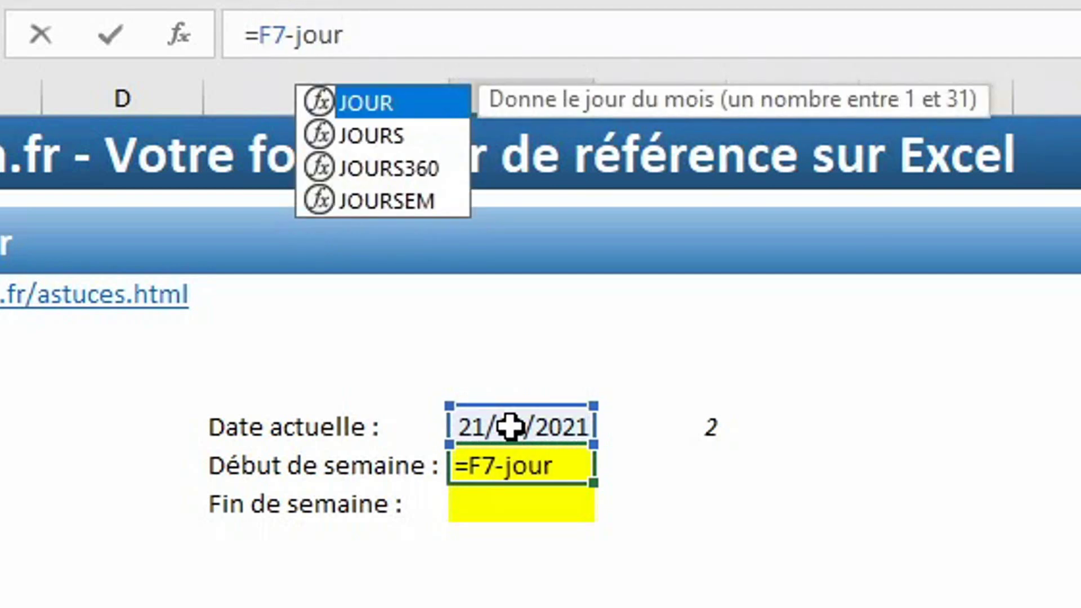
key("Down")
key("Down")
key("Down")
key("Tab")
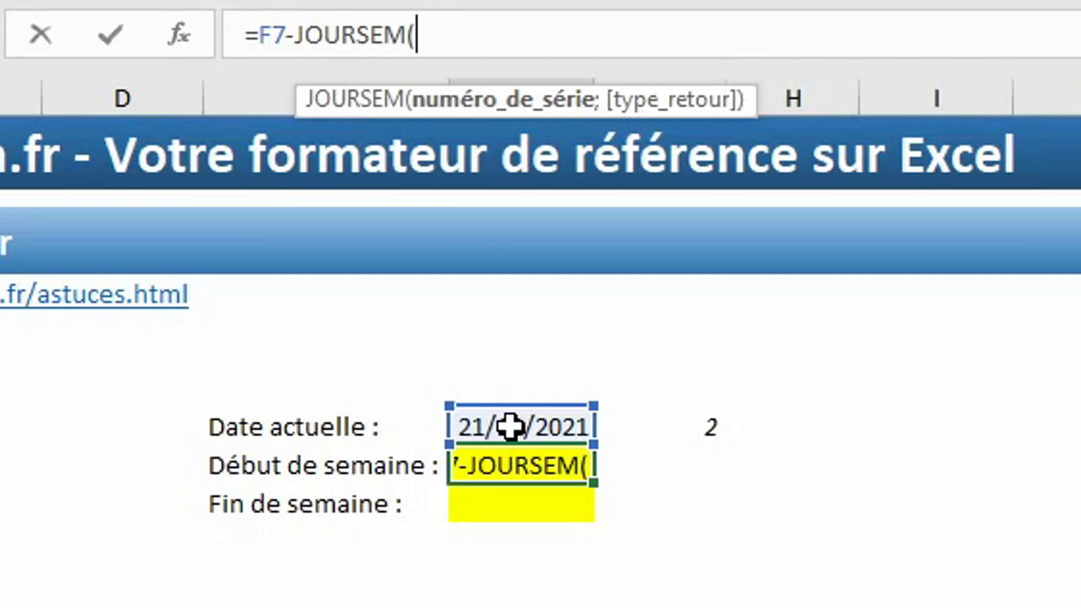
left_click(511, 427)
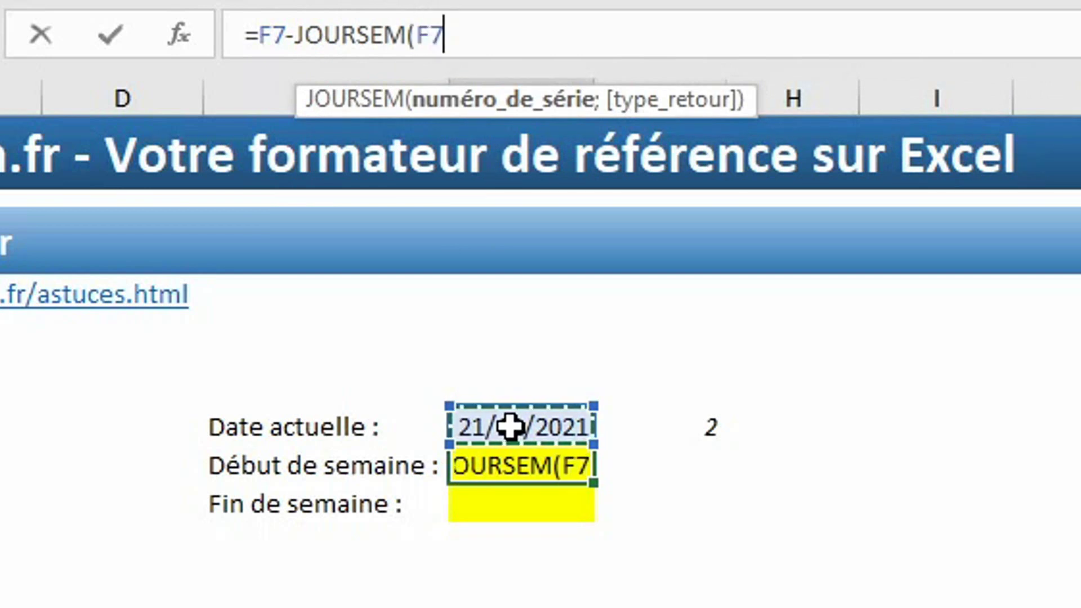
type(";1")
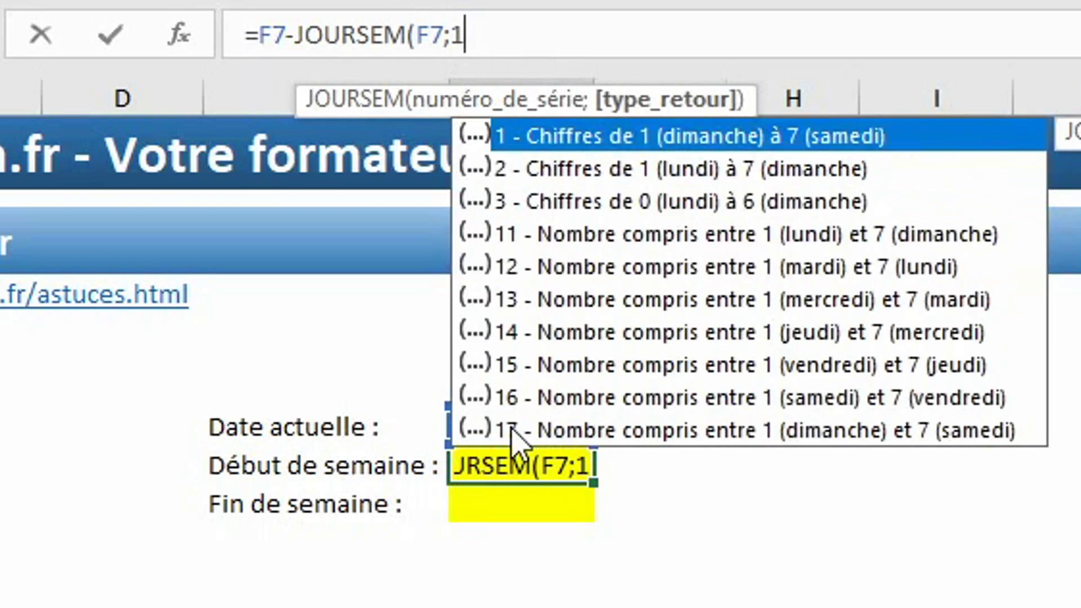
key("BackSpace")
type("2")
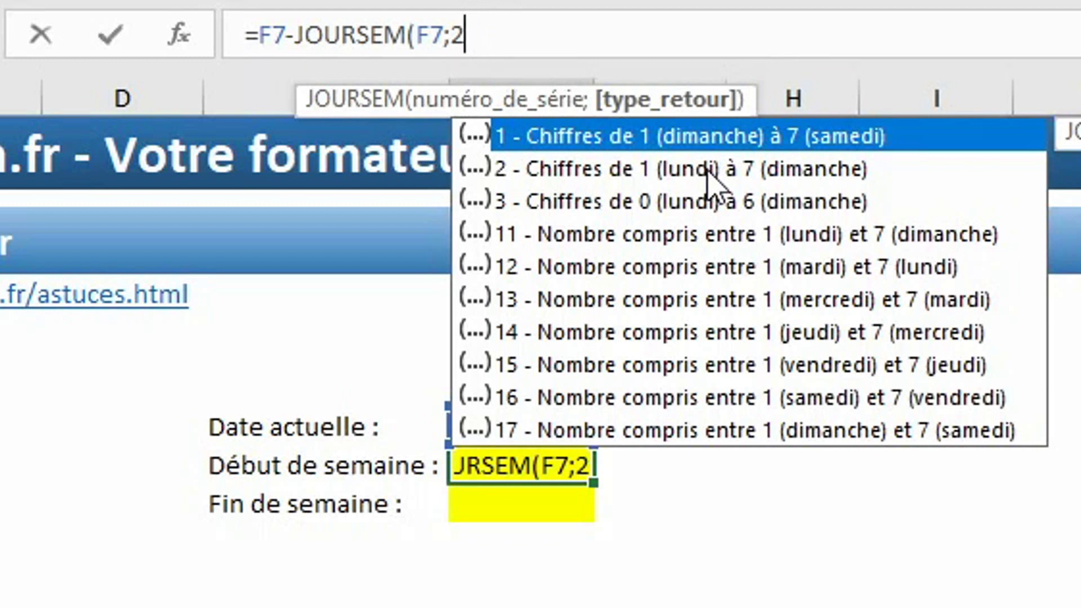
key("Escape")
type(")")
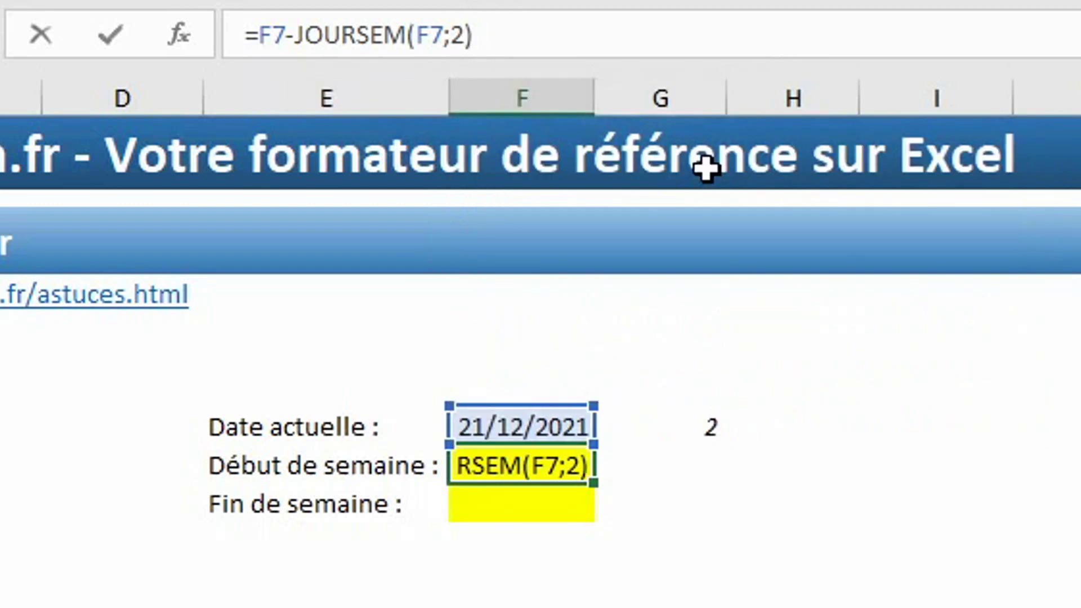
type("+1")
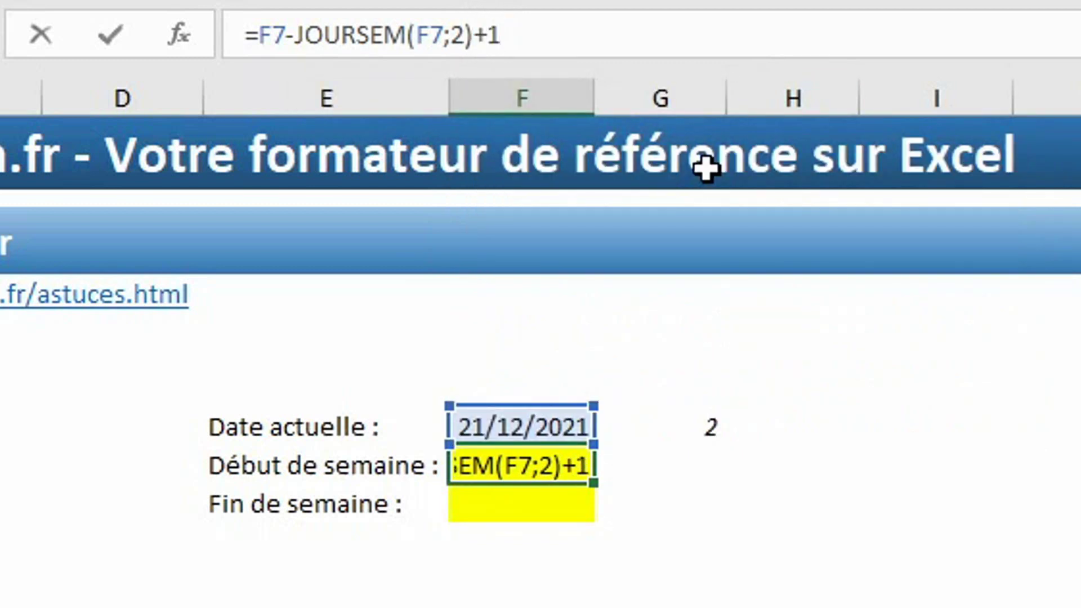
key("Return")
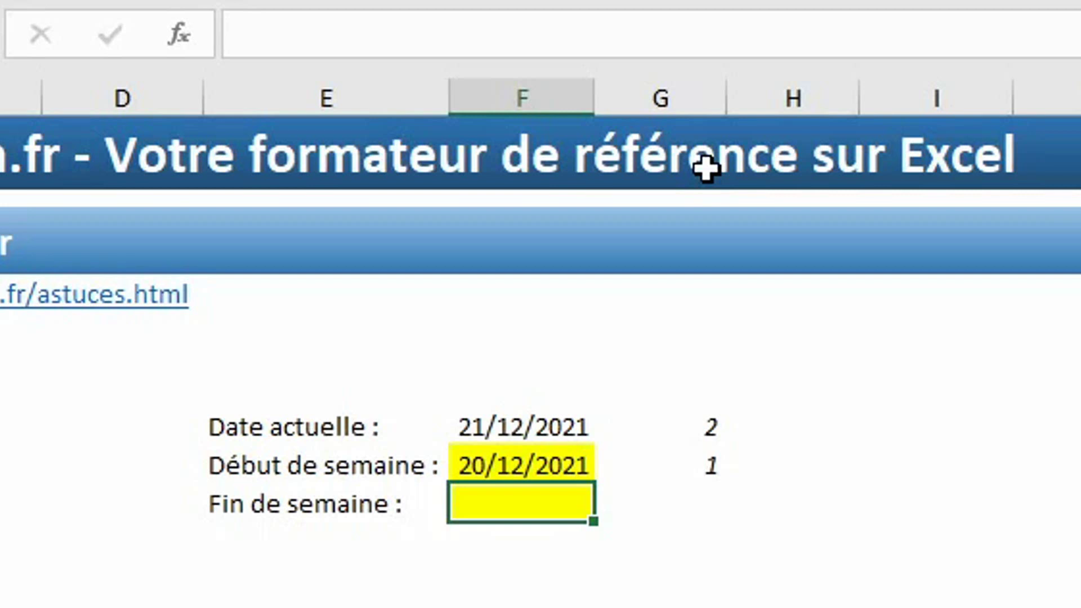
Copy the Début de semaine formula into the Fin de semaine cell and change its ending to make =F7-JOURSEM(F7;2)+7
left_click(541, 456)
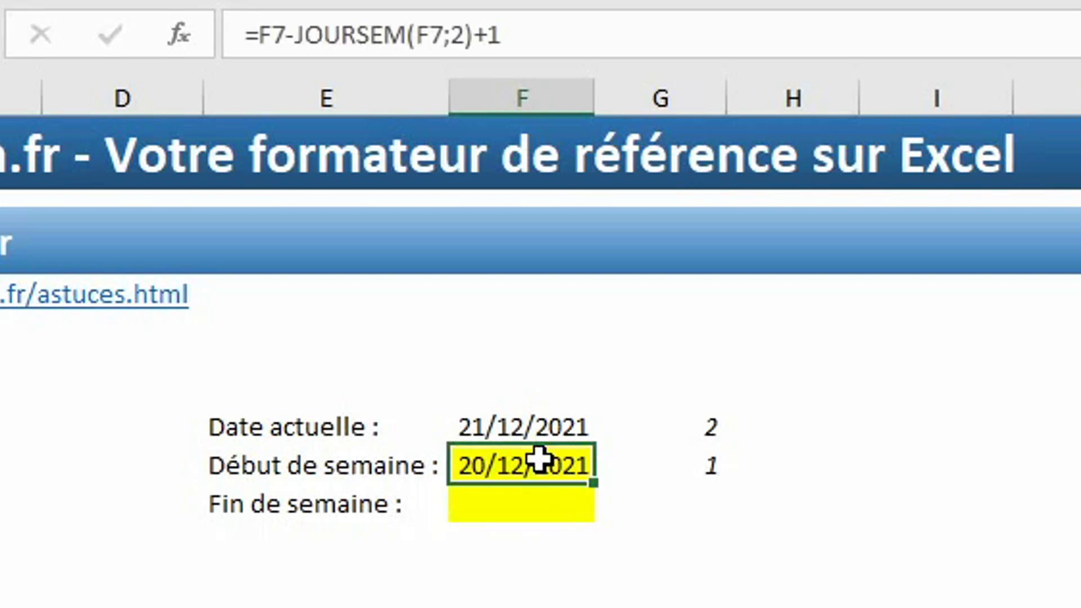
left_click_drag(244, 33, 523, 35)
key("Return")
left_click(704, 44)
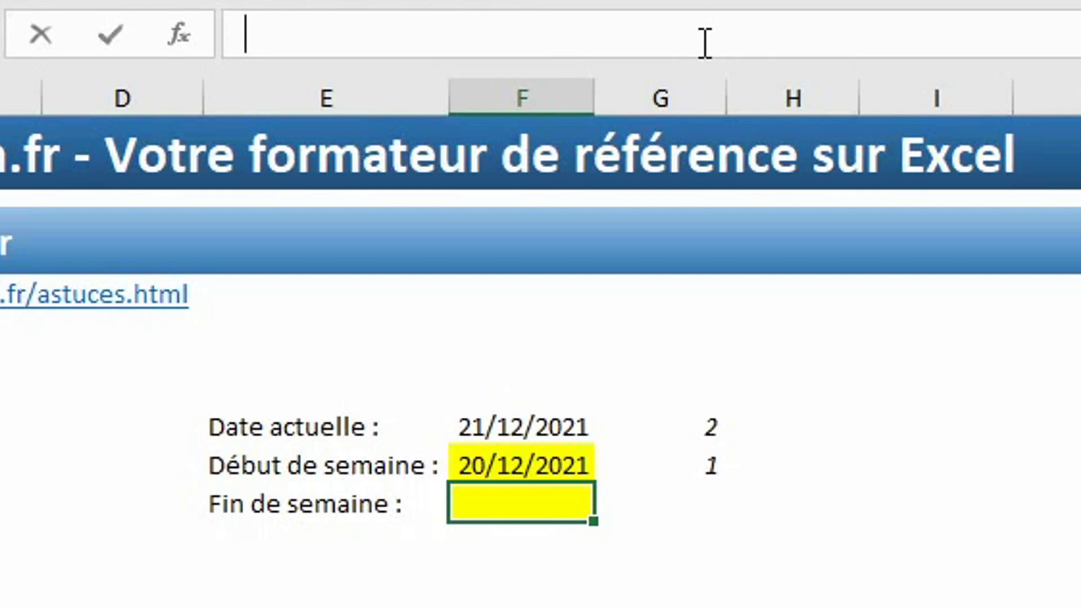
key("ctrl+v")
key("BackSpace")
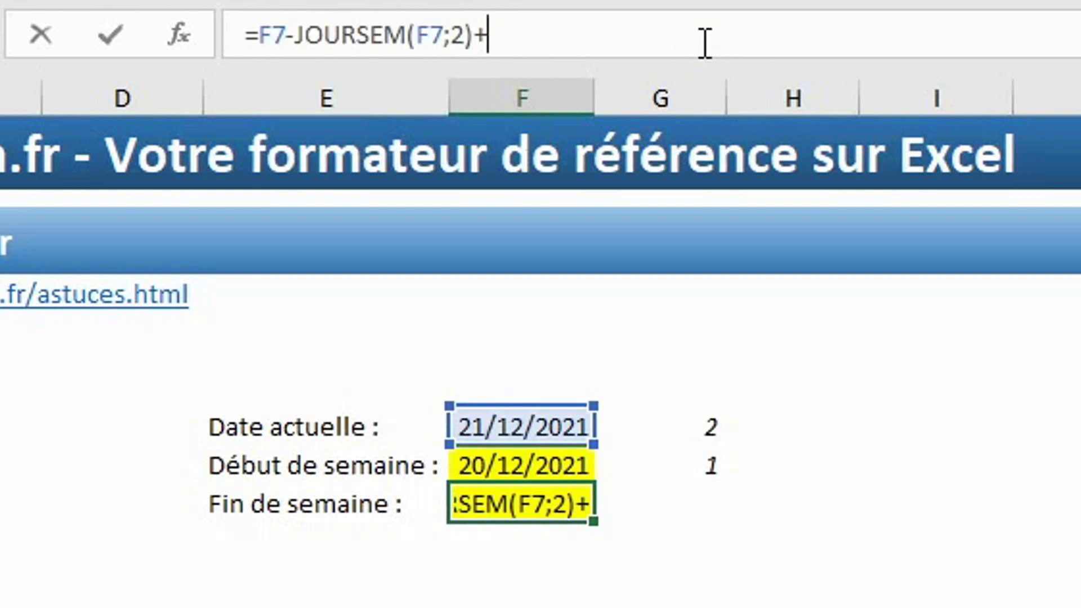
type("7")
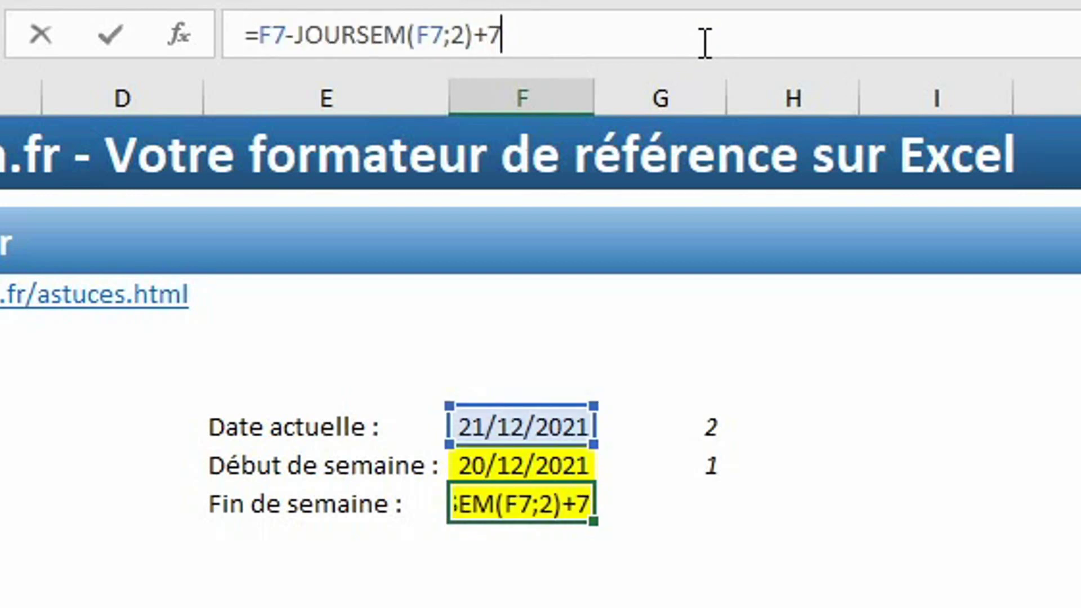
key("Return")
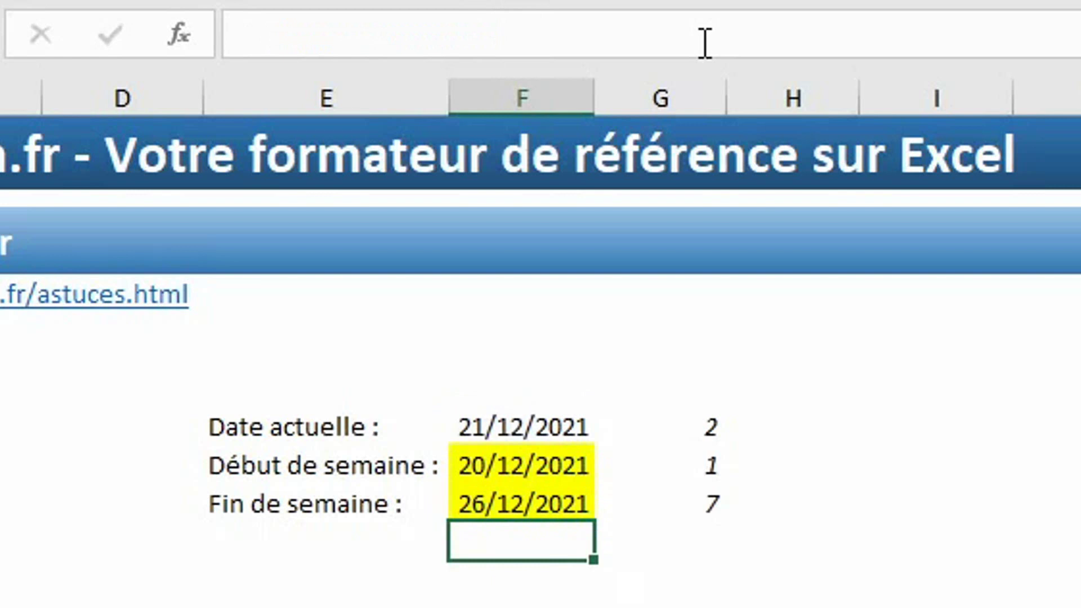
Change the Date actuelle value in F7 to 31/3/2022
key("Up")
key("Up")
key("Up")
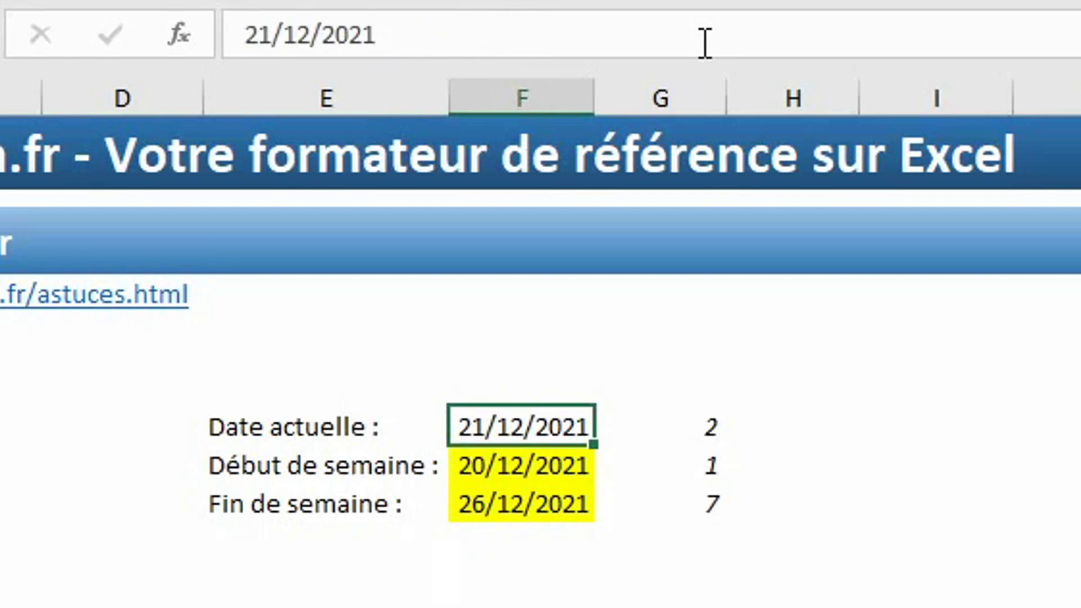
type("31/03/20")
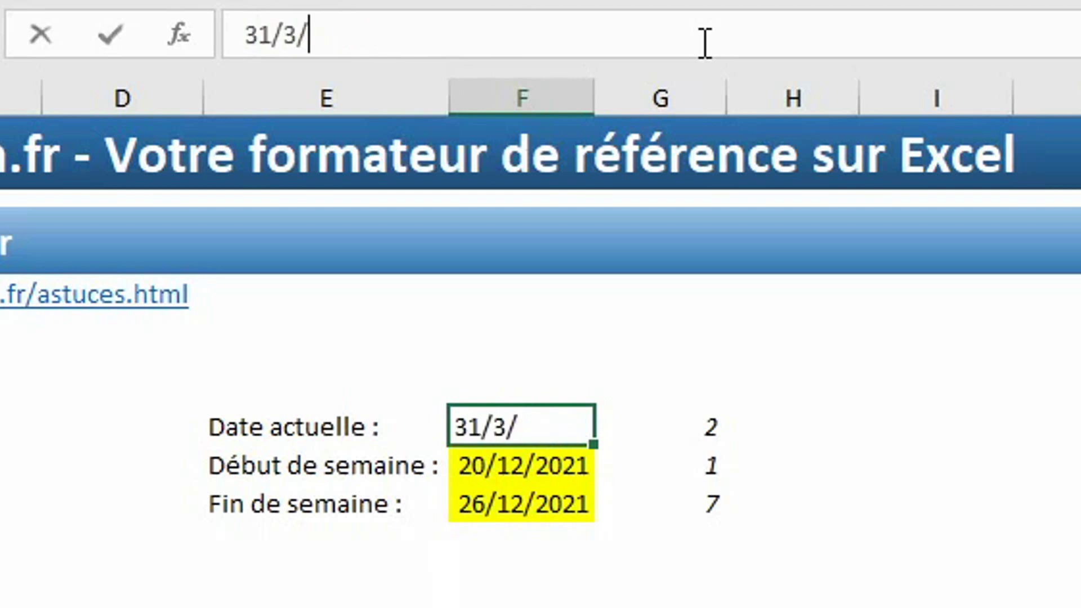
type("22")
key("Return")
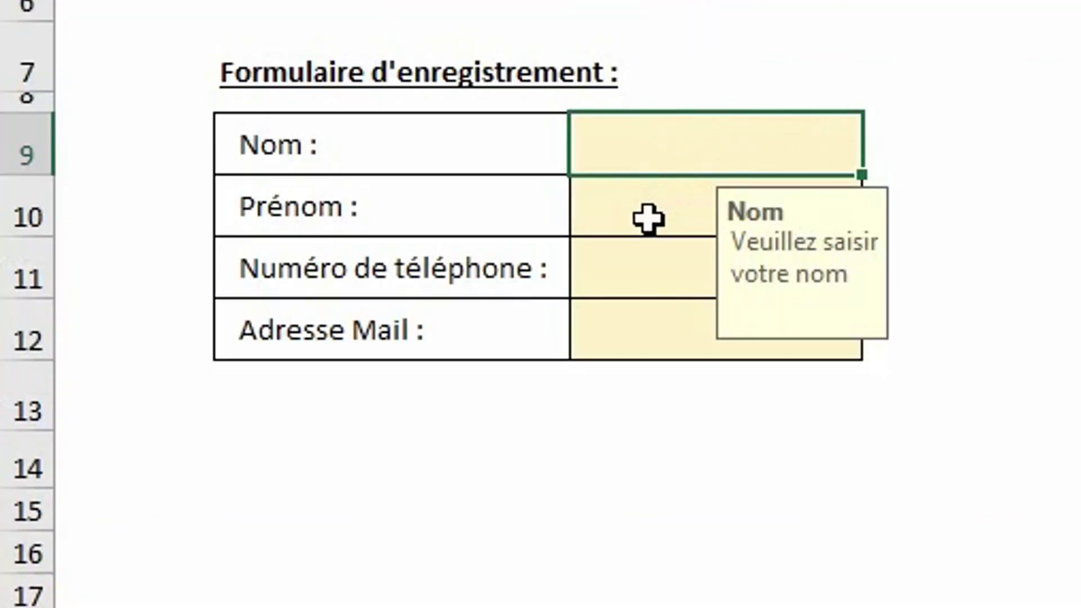
Examine the input messages of the Prénom and Numéro de téléphone cells in the registration form
left_click(649, 219)
left_click(649, 270)
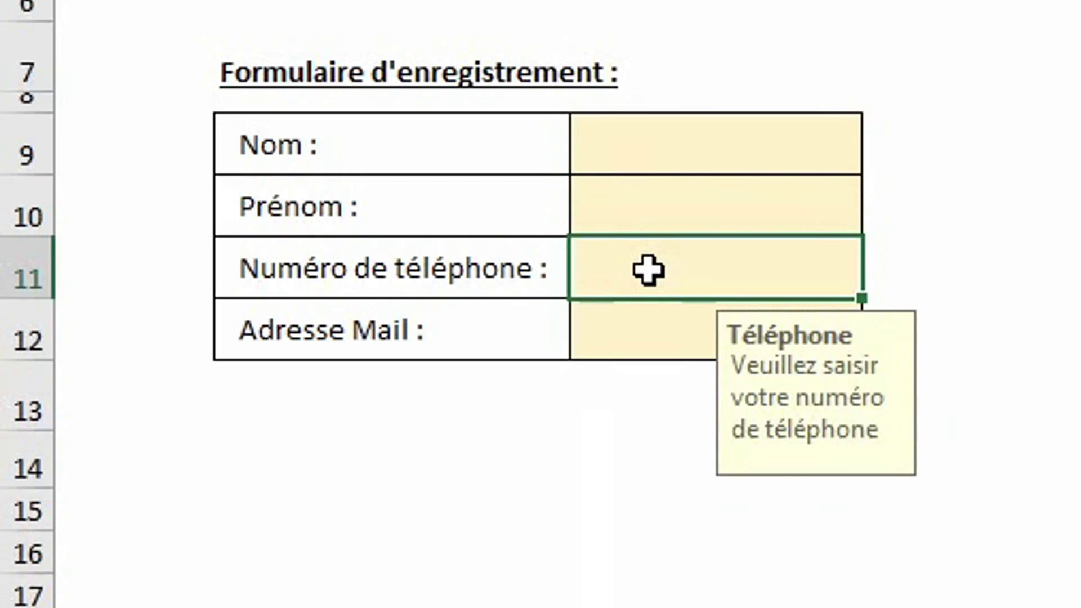
Give the Adresse Mail cell an input message titled "Email" with the text "Veuillez saisir votre adresse mail"
left_click(649, 336)
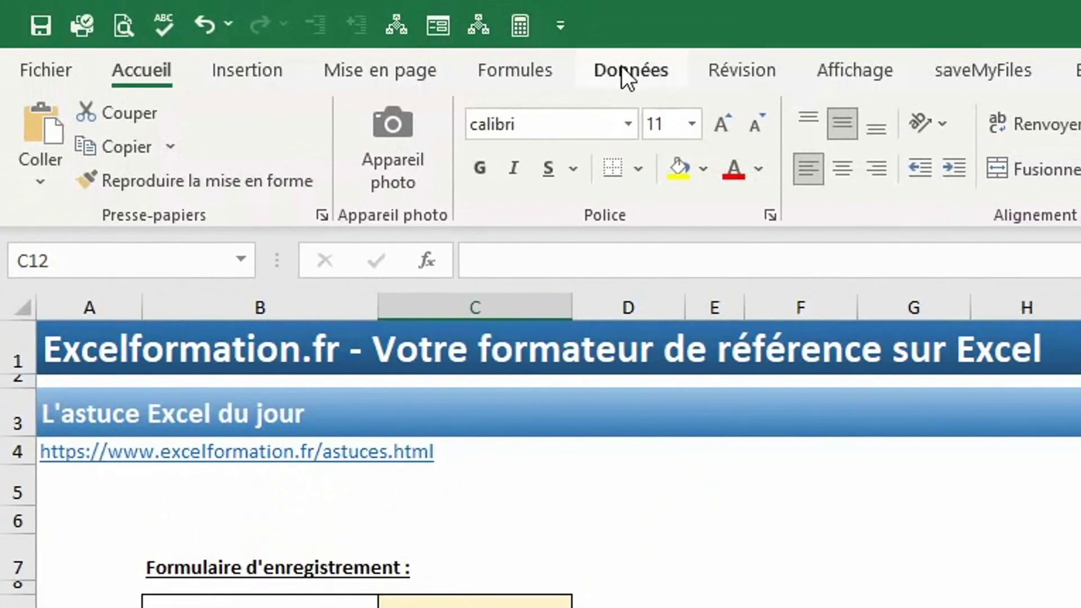
left_click(622, 66)
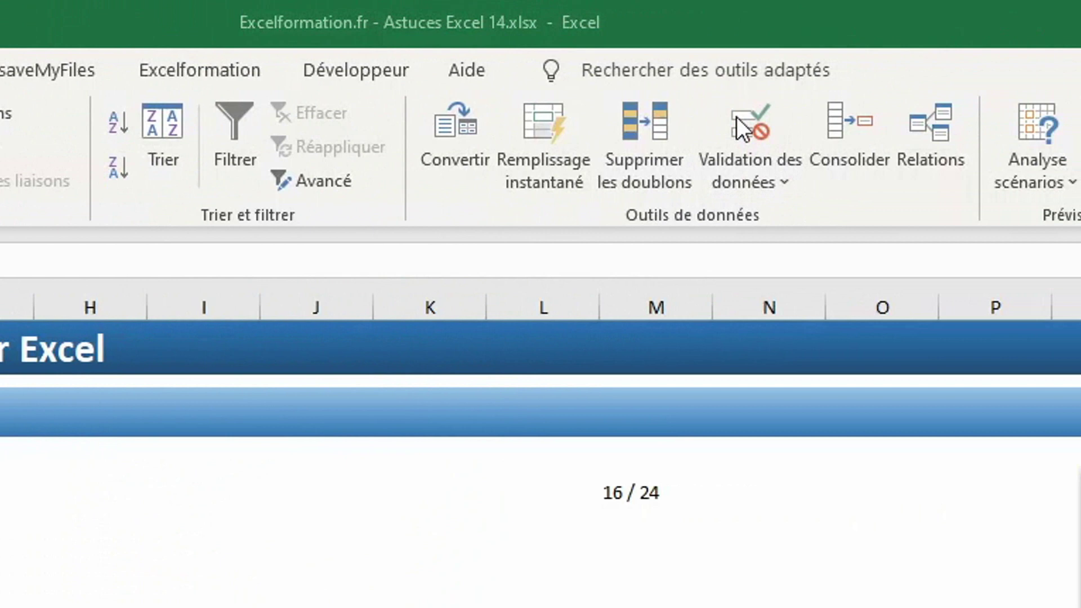
left_click(737, 117)
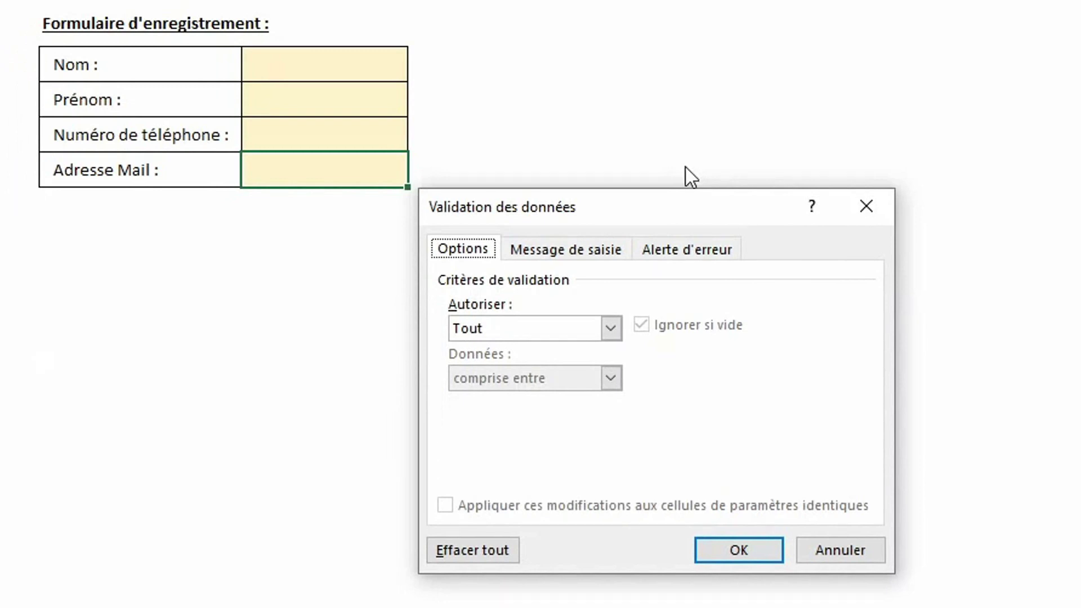
left_click(583, 249)
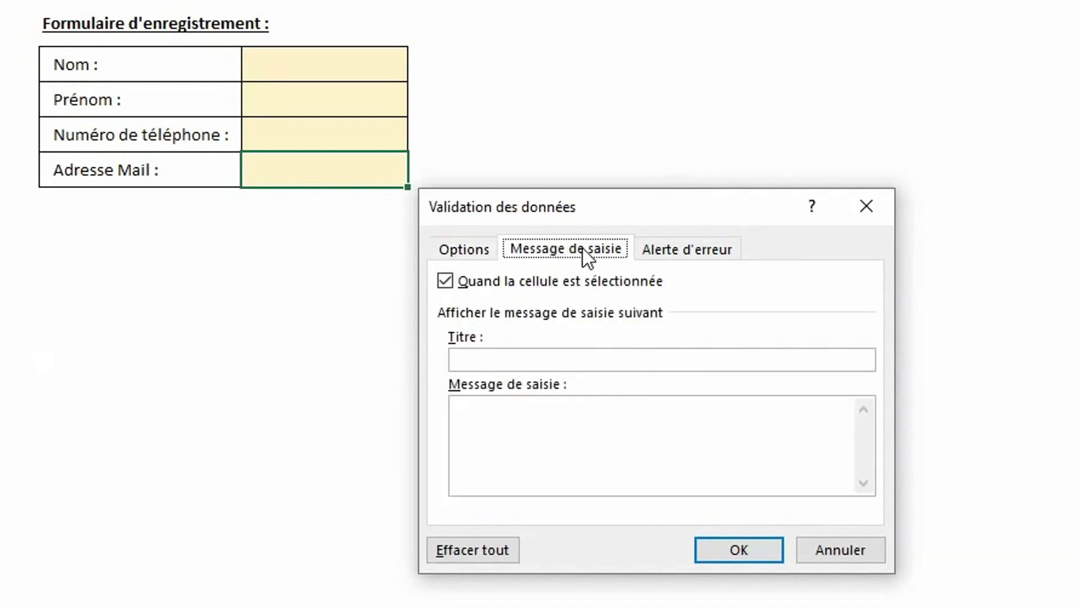
left_click(543, 357)
type("Email")
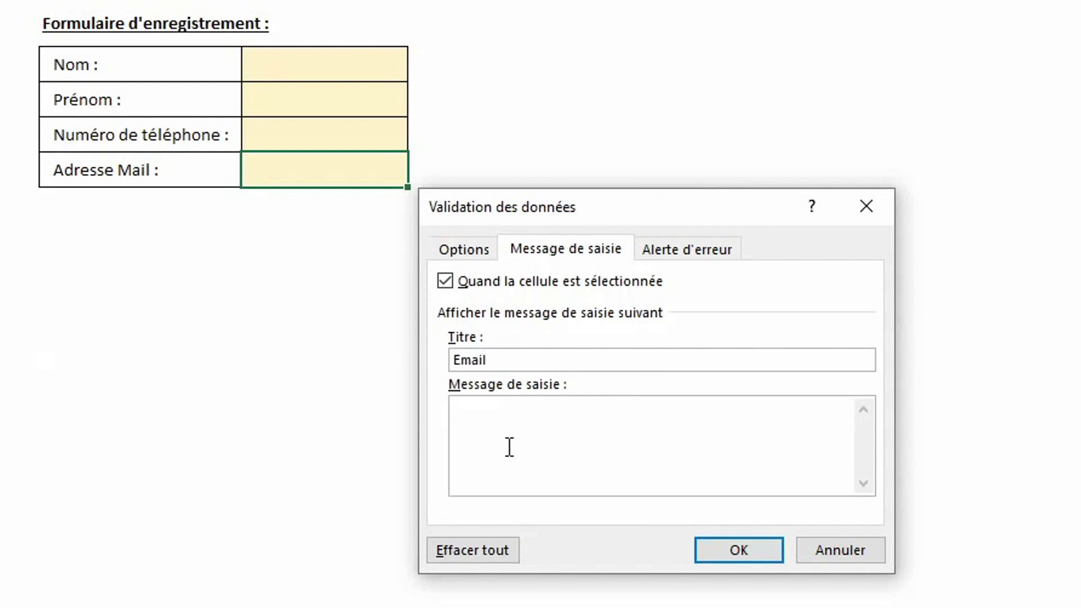
left_click(509, 448)
type("Veuillez si")
key("BackSpace")
type("aisir votre adresse mail")
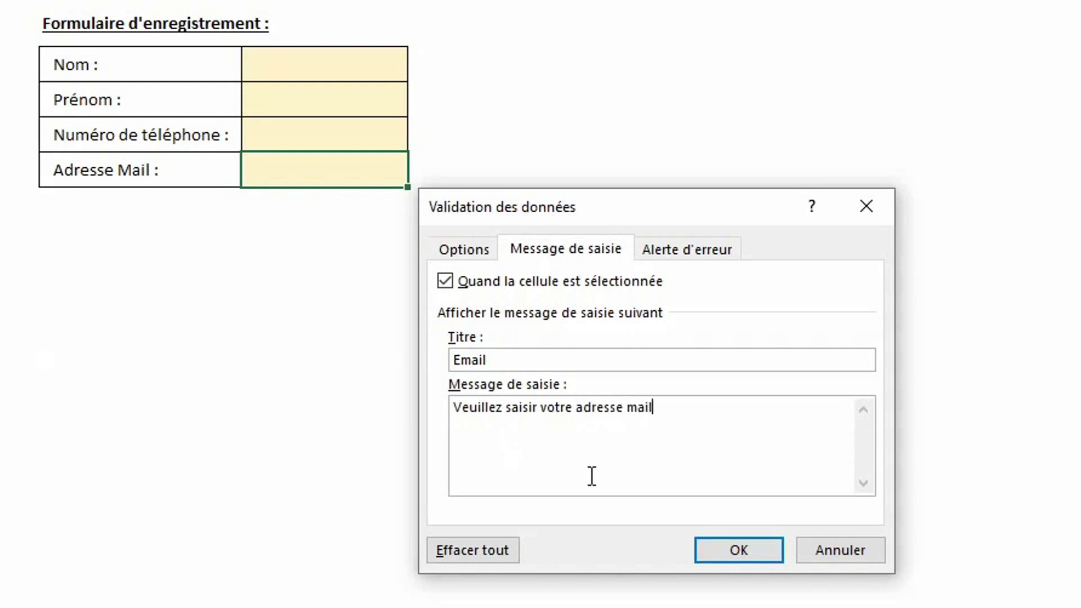
left_click(741, 545)
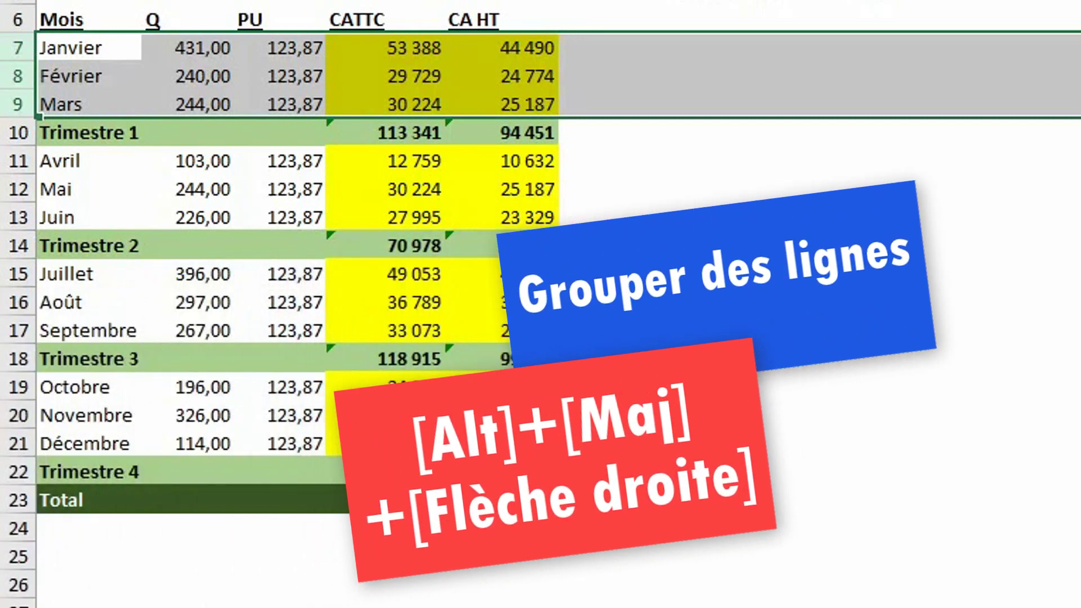
Group the Janvier to Mars rows and the Avril to Juin rows, collapsing the first group
key("alt+shift+Right")
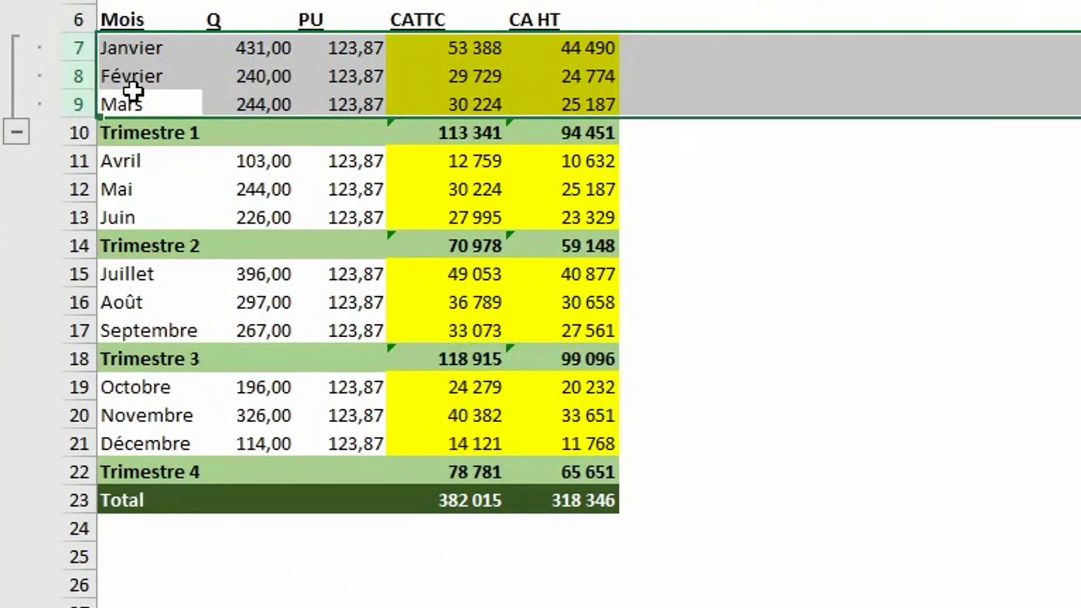
left_click(18, 131)
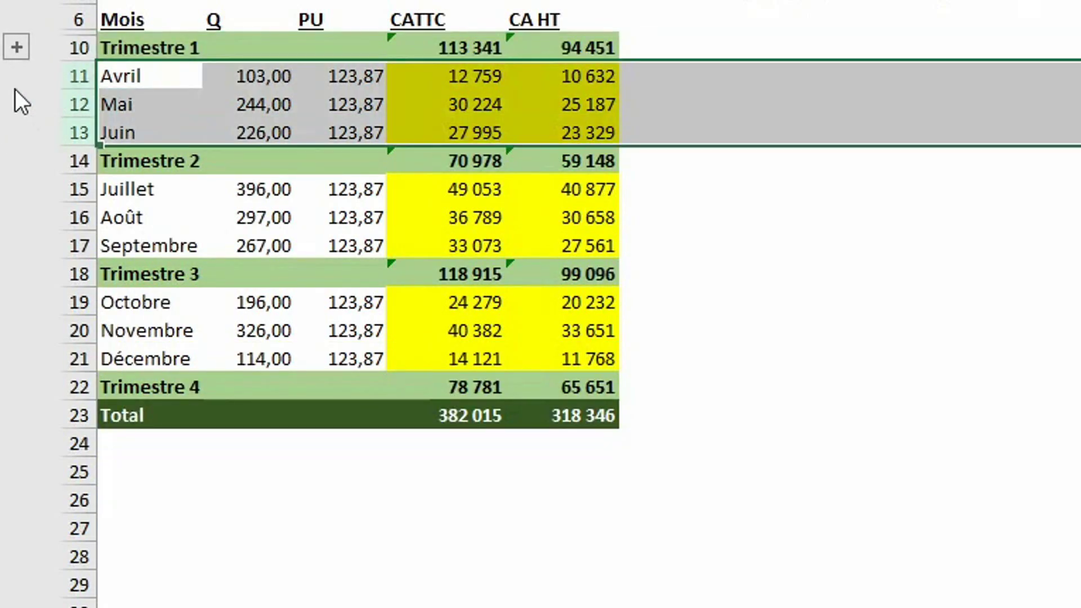
key("alt+shift+Right")
Group the Juillet to Septembre rows 15 to 17 under Trimestre 3
key("Down")
key("Down")
key("Down")
key("Down")
key("shift+Down")
key("shift+Down")
key("shift+space")
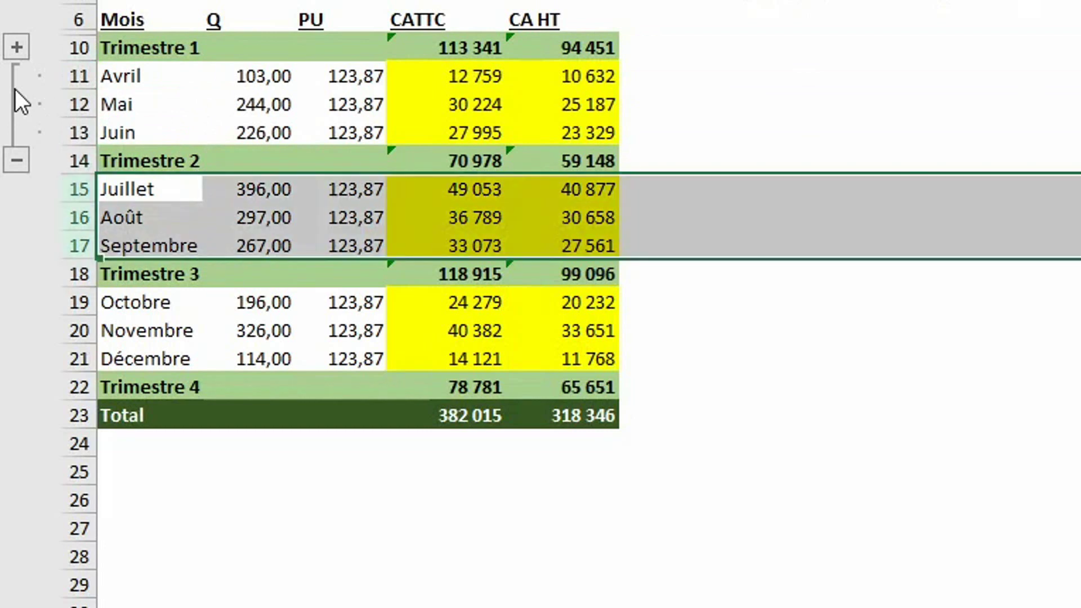
key("alt+shift+Right")
Group the Octobre to Décembre rows 19 to 21 under Trimestre 4
key("Down")
key("Down")
key("Down")
key("Down")
key("shift+Down")
key("shift+Down")
key("shift+space")
key("alt+shift+Right")
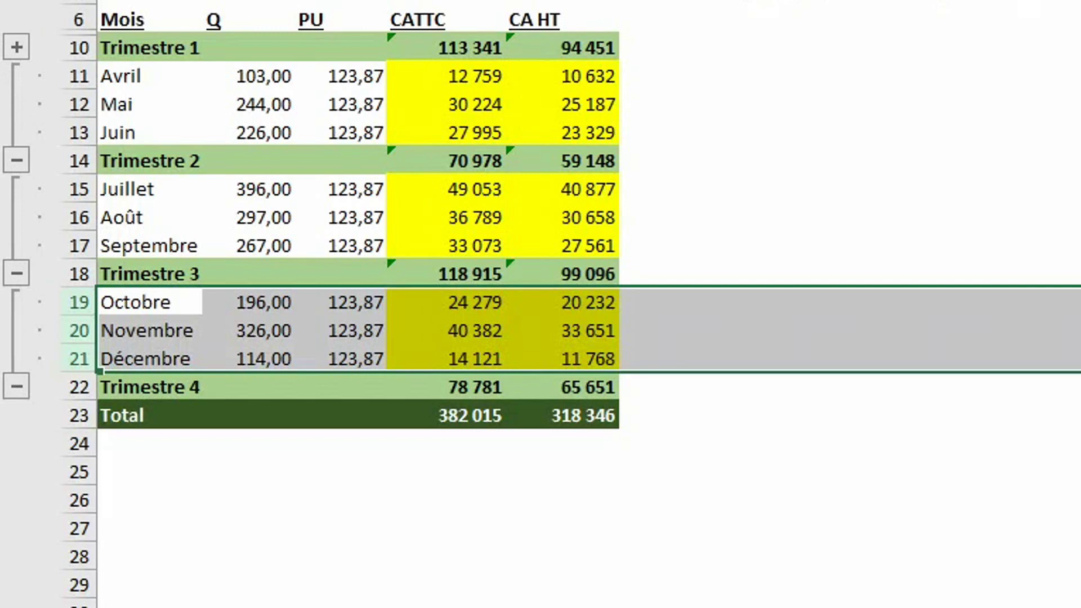
Collapse all the quarterly row groups to their Trimestre subtotals and expand them again
left_click(16, 0)
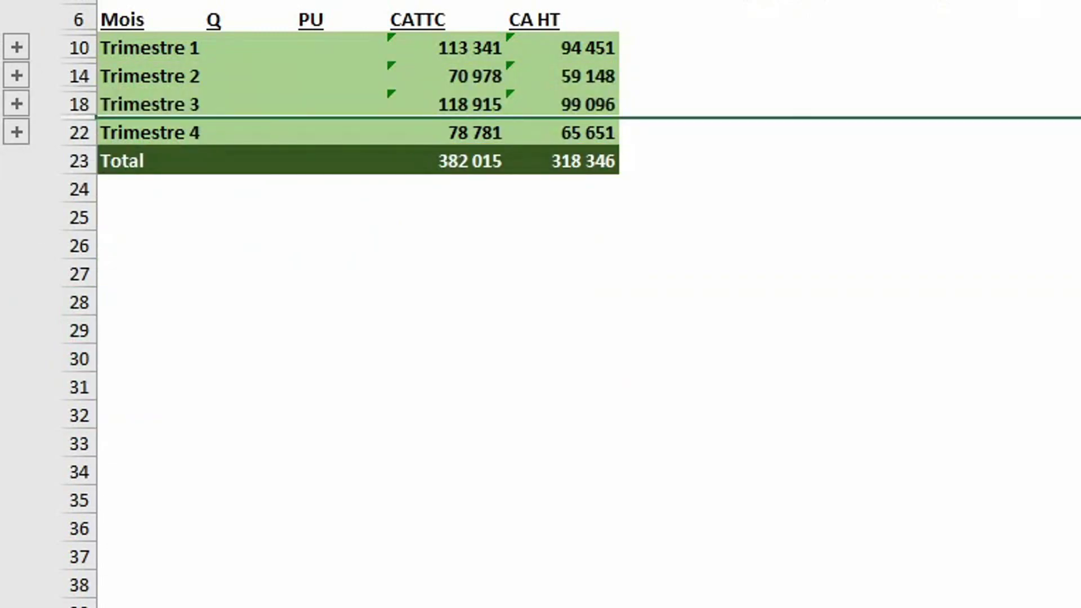
left_click(39, 1)
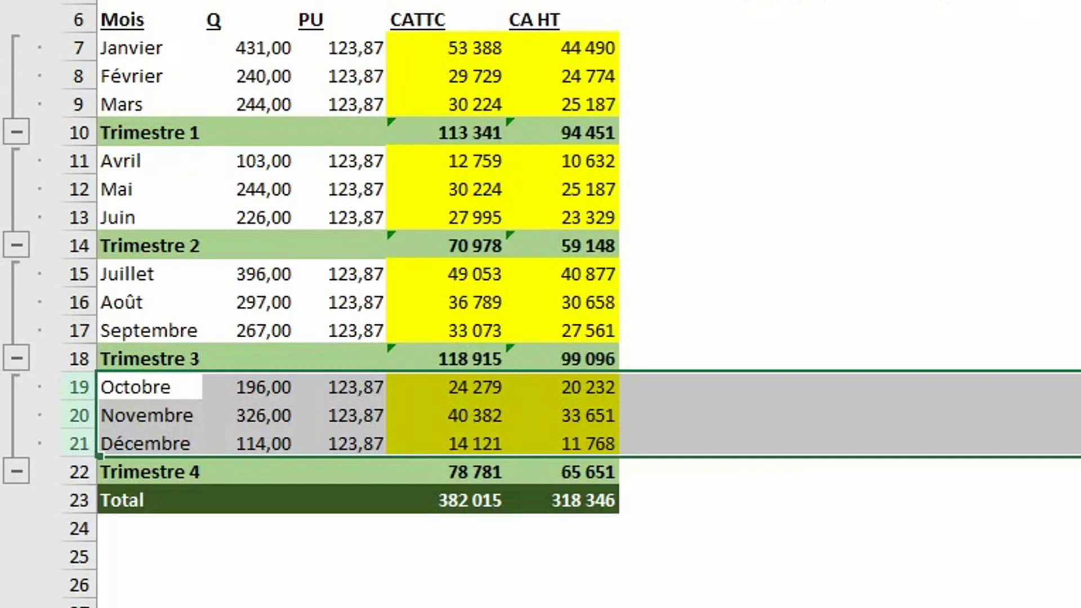
Ungroup the rows of the whole sheet using the Lignes option
key("ctrl+a")
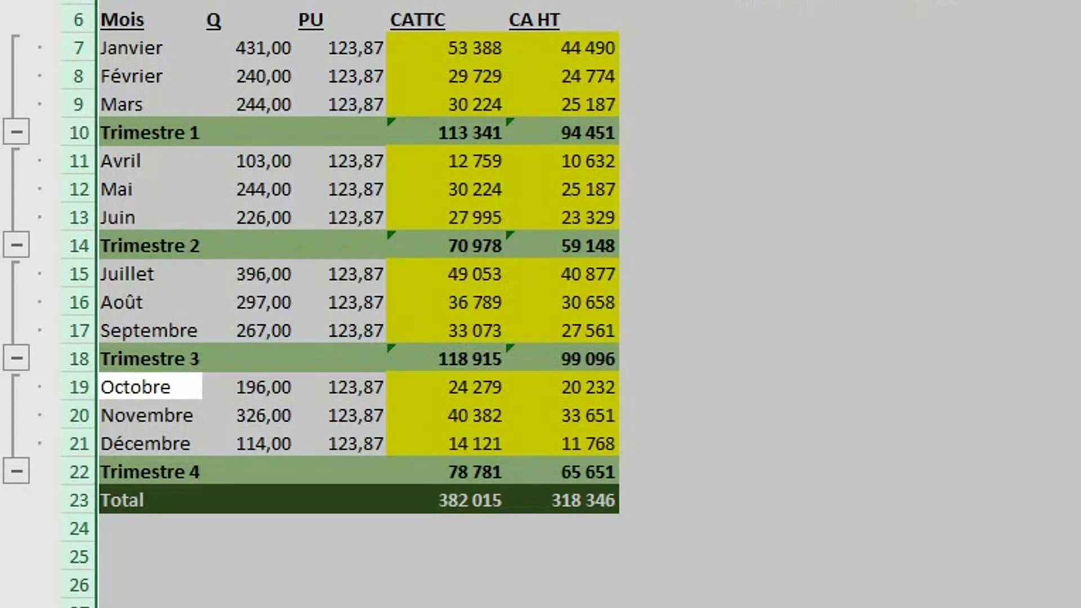
key("alt+shift+Left")
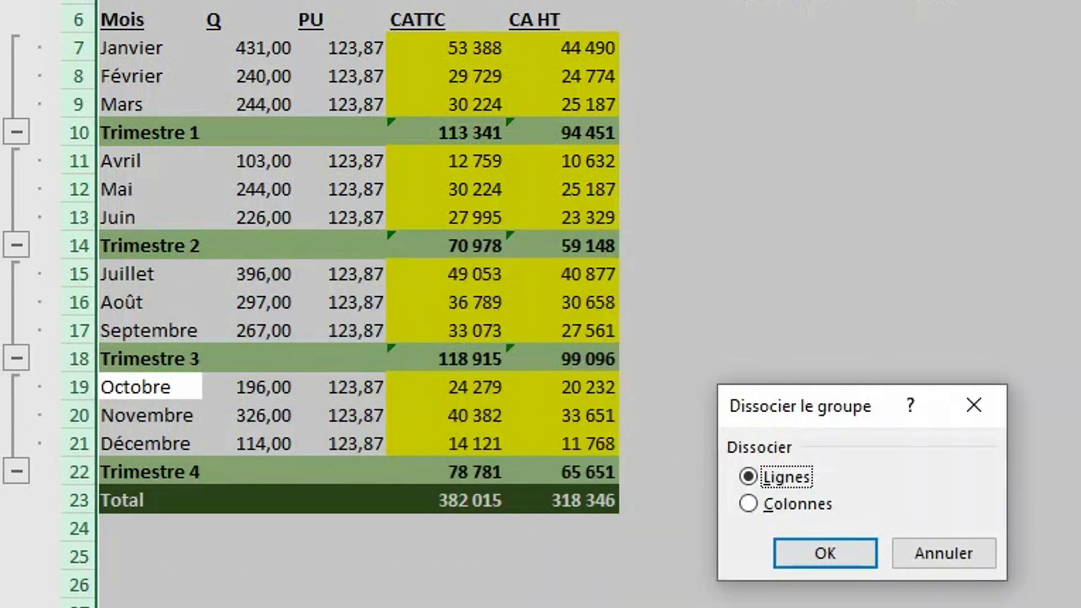
key("Return")
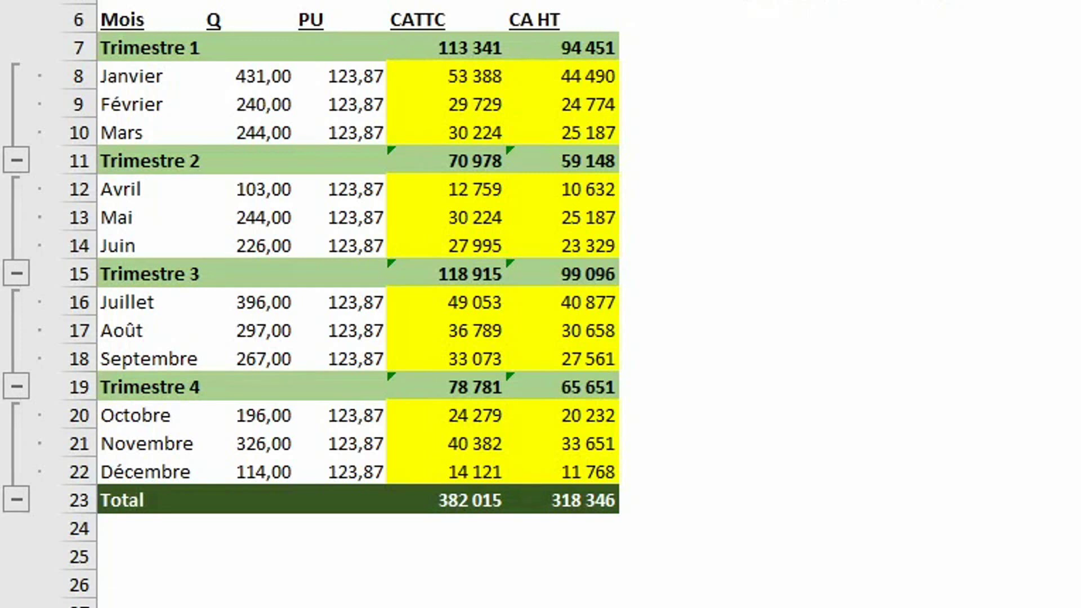
Turn off "Lignes de synthèse sous les lignes de détail" in the outline settings and collapse the Trimestre 1 group
left_click_drag(143, 79, 130, 133)
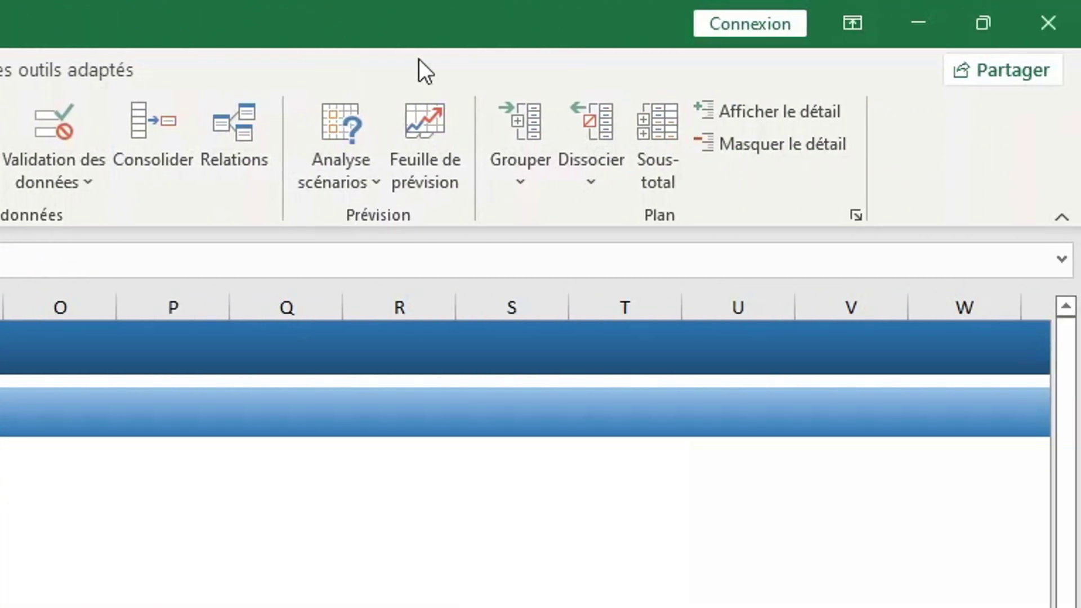
left_click(857, 214)
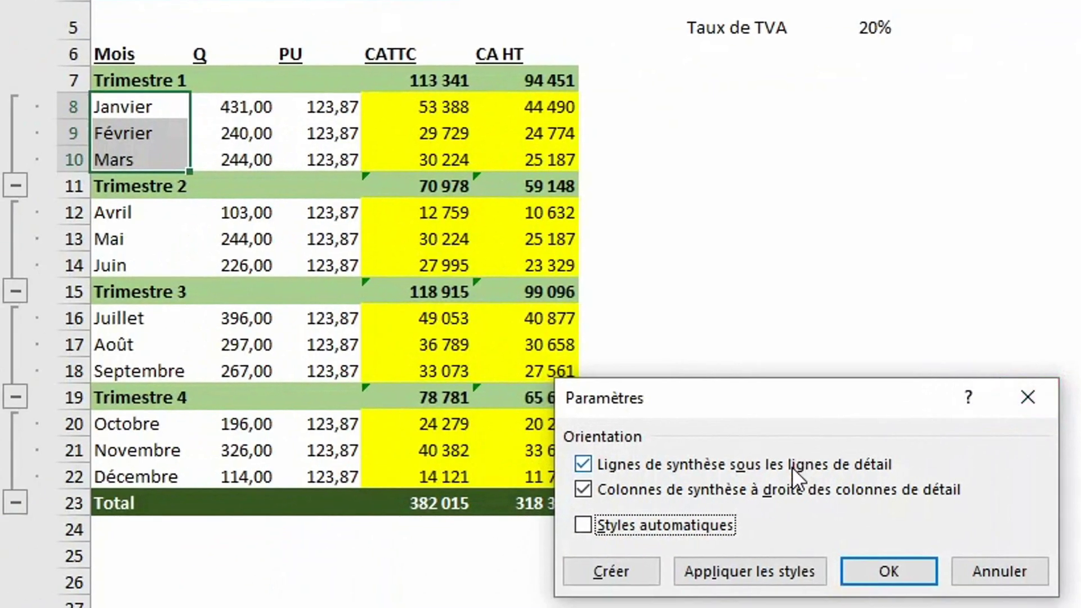
left_click(790, 468)
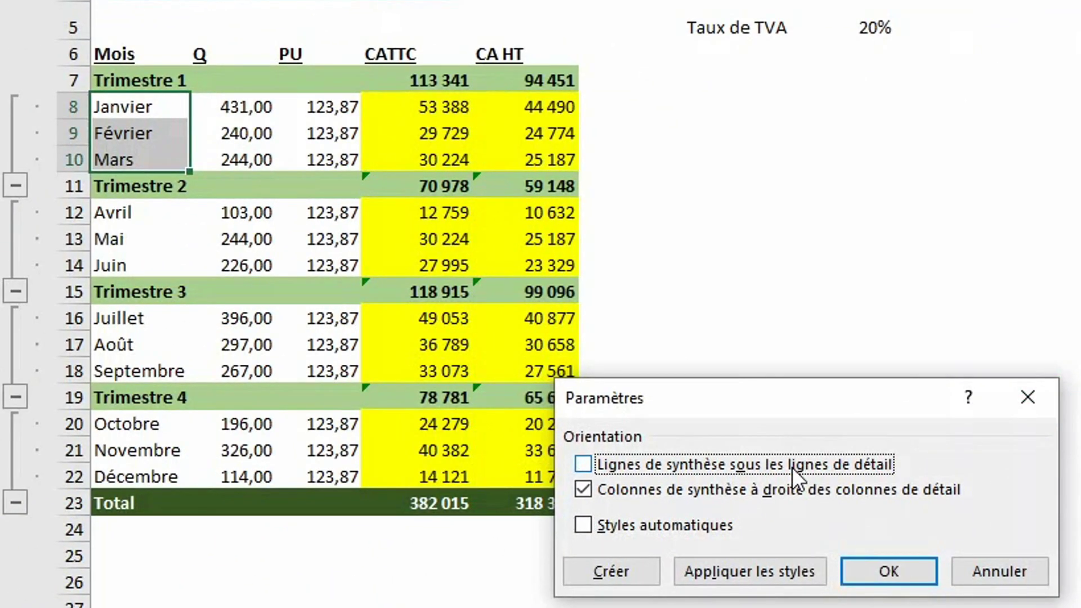
left_click(893, 575)
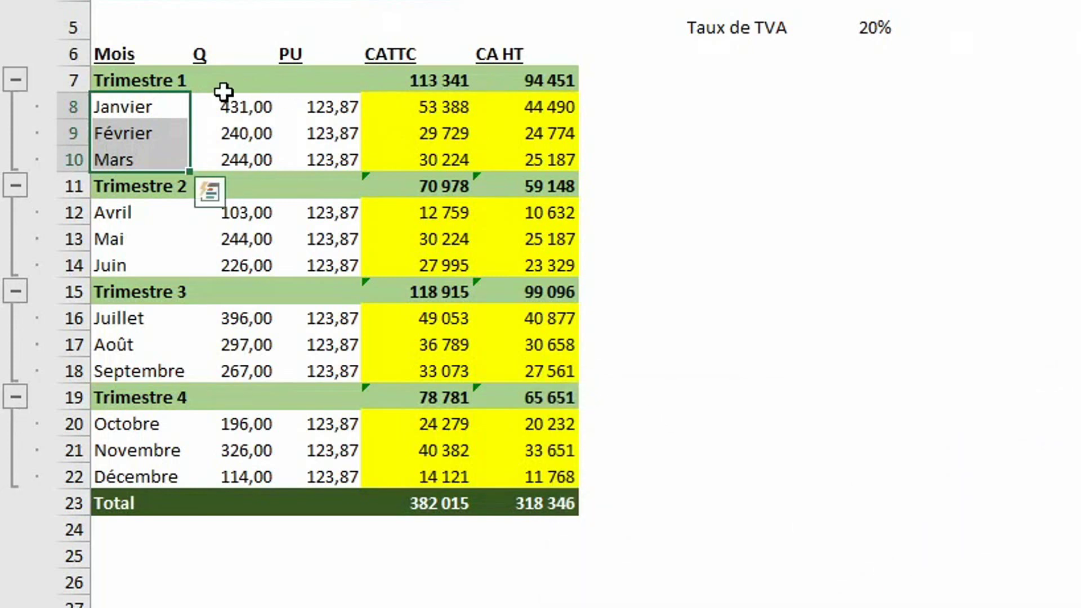
left_click(14, 79)
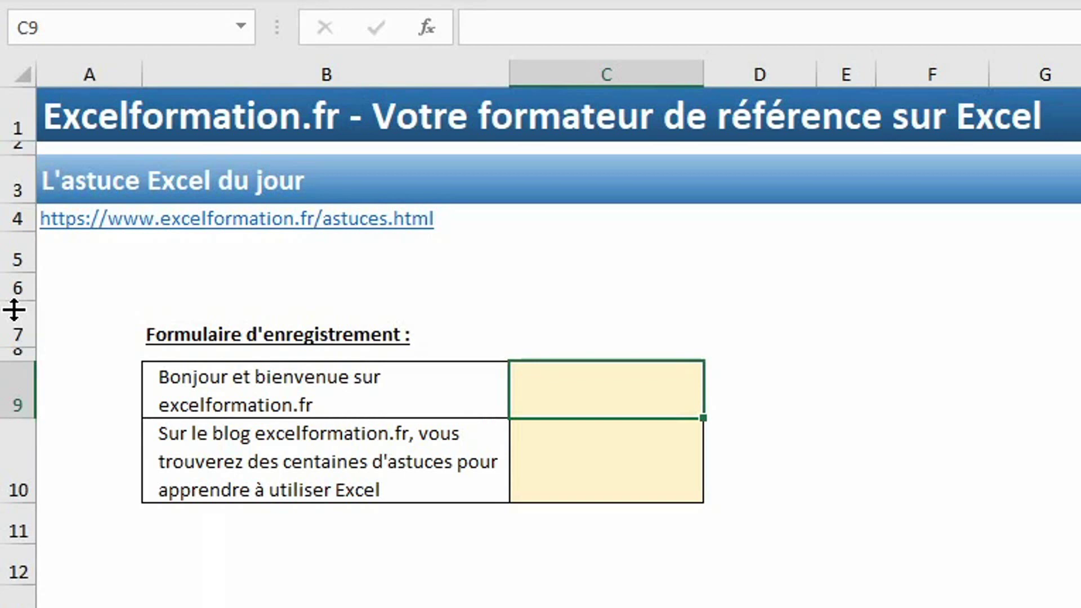
Start a formula in C9 that counts the characters of the first text with =NBCAR(B9)
type("=nb")
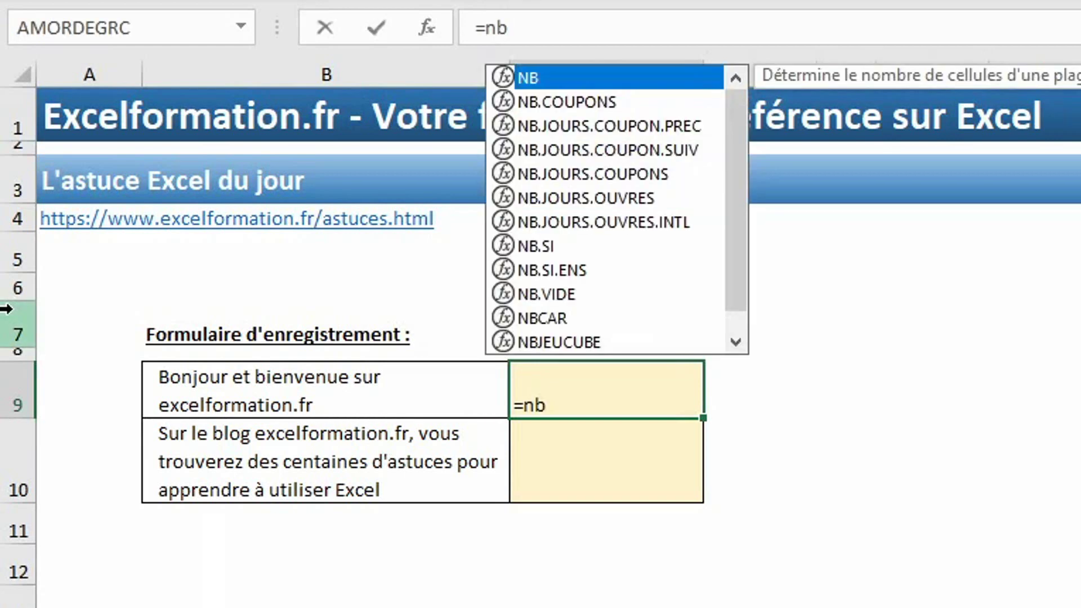
key("Tab")
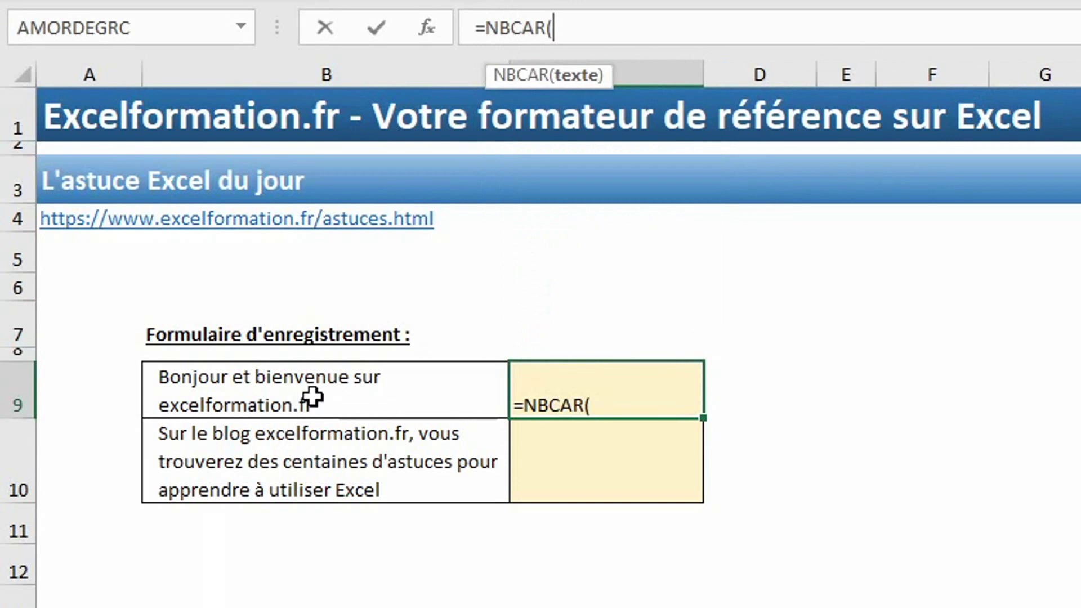
left_click(316, 396)
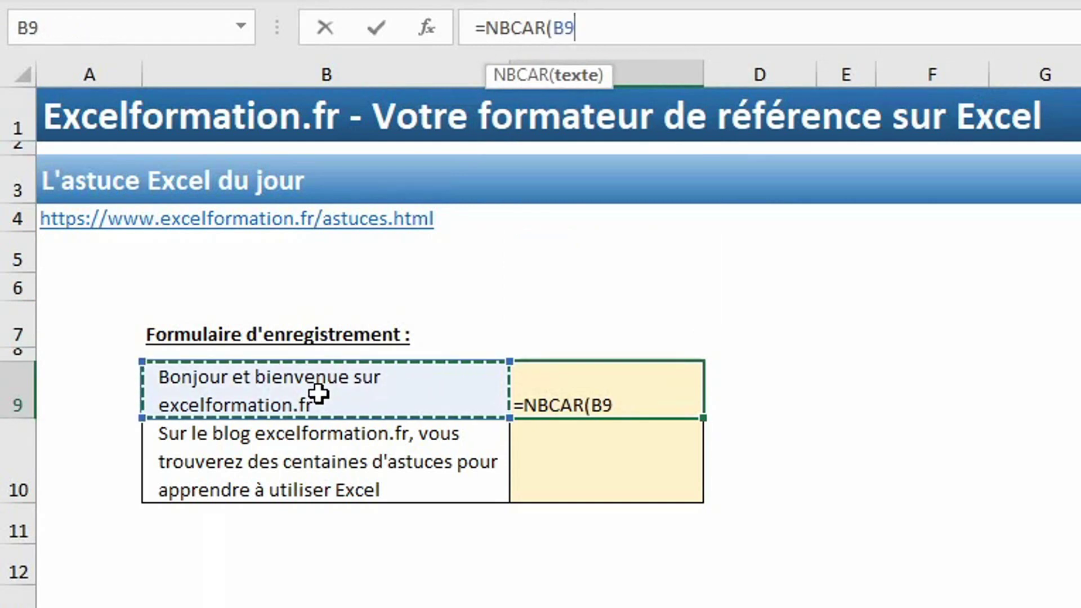
type(")")
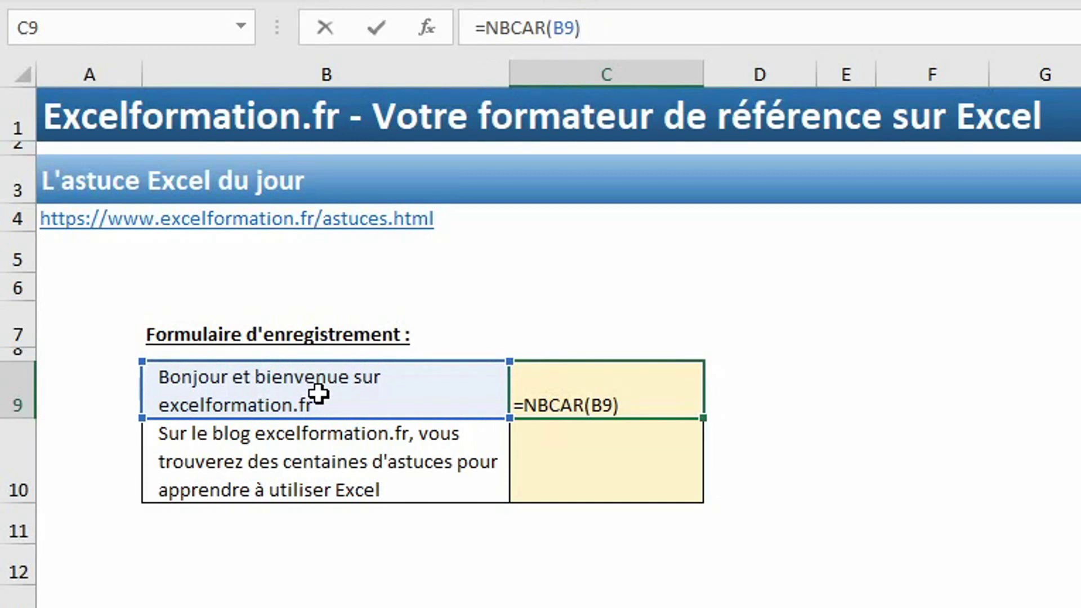
Extend the C9 formula by subtracting the text's length without spaces, using -NBCAR(SUBSTITUE(B9;" ";""))
type("-nbc")
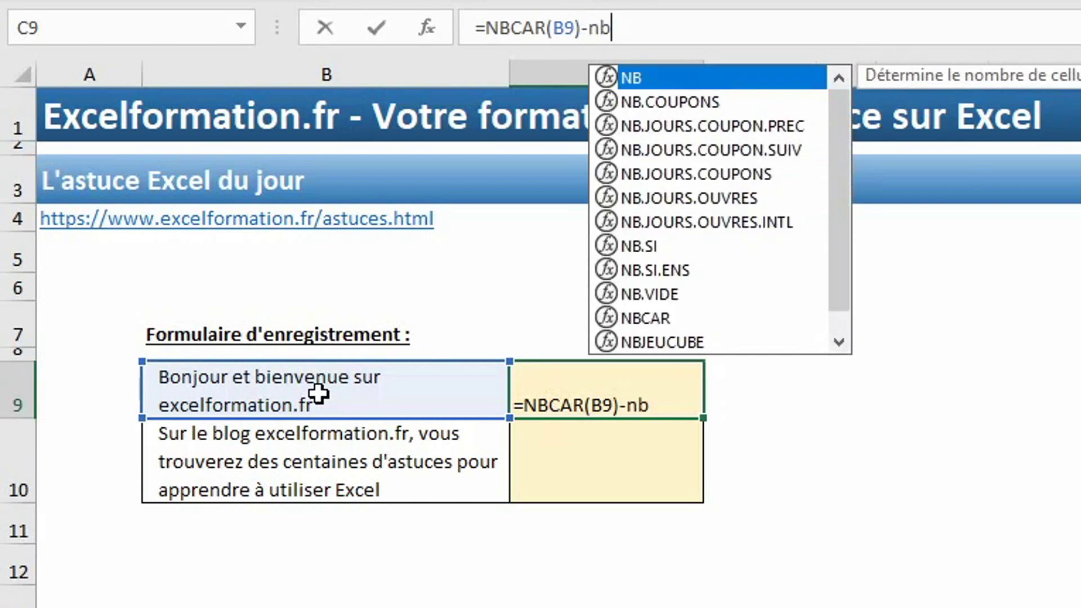
key("Tab")
type("subst")
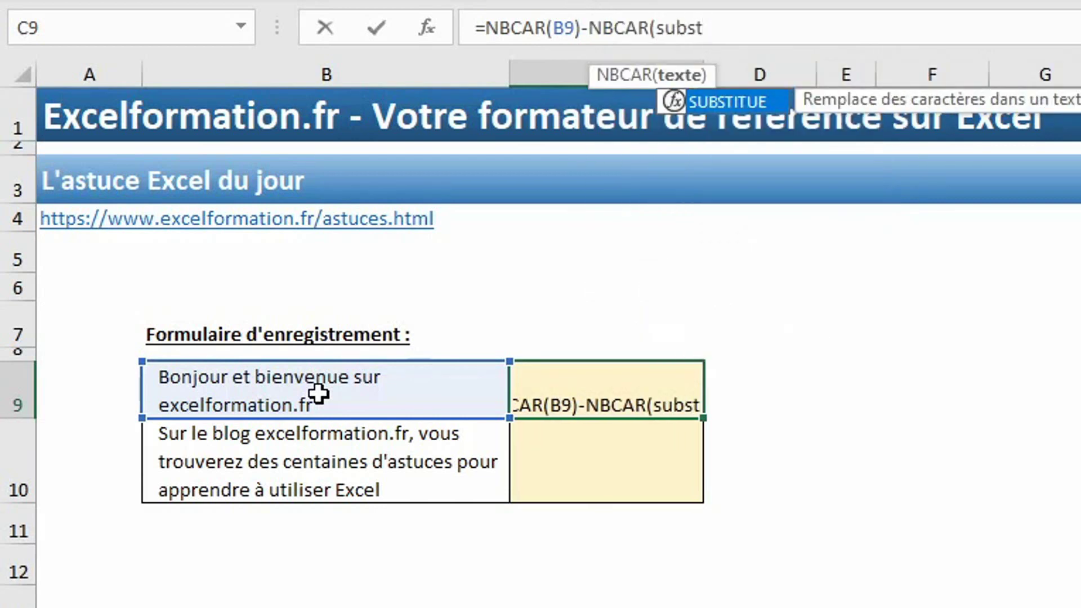
key("Tab")
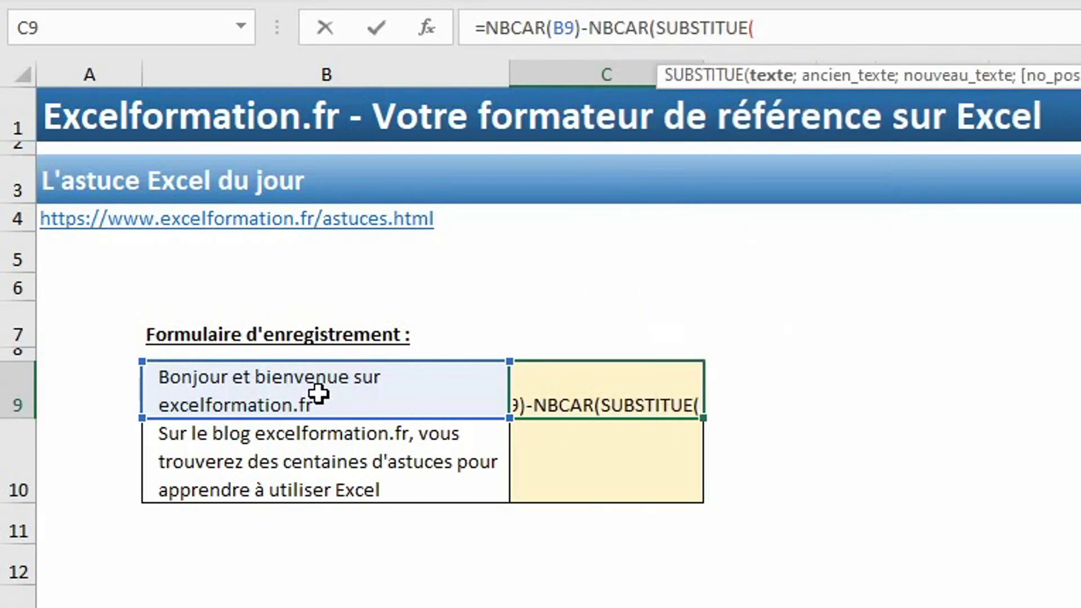
type("b9")
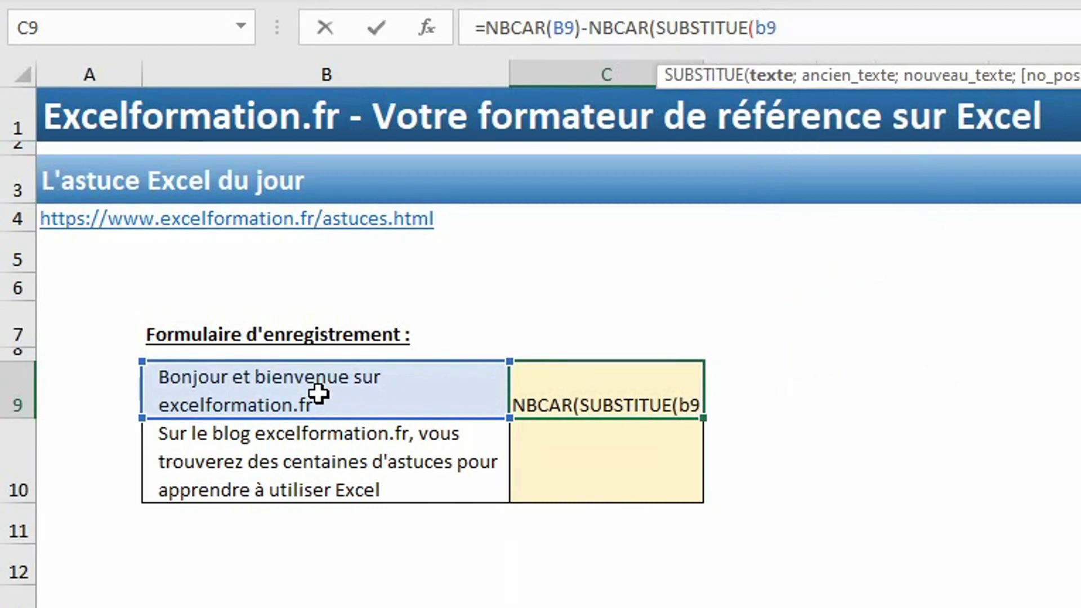
type(";\" \"")
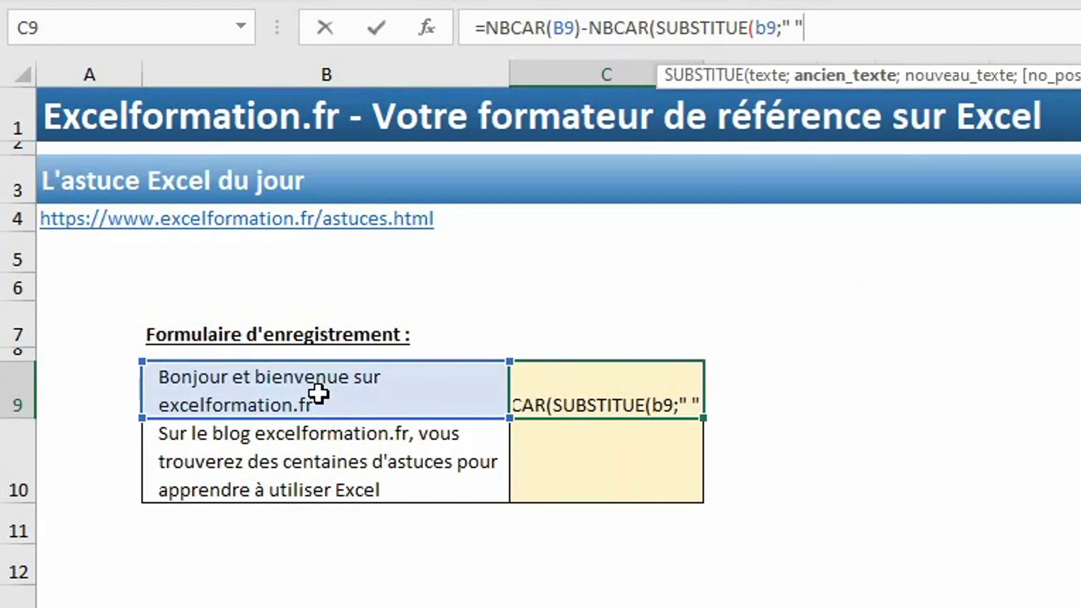
type(";\"\"")
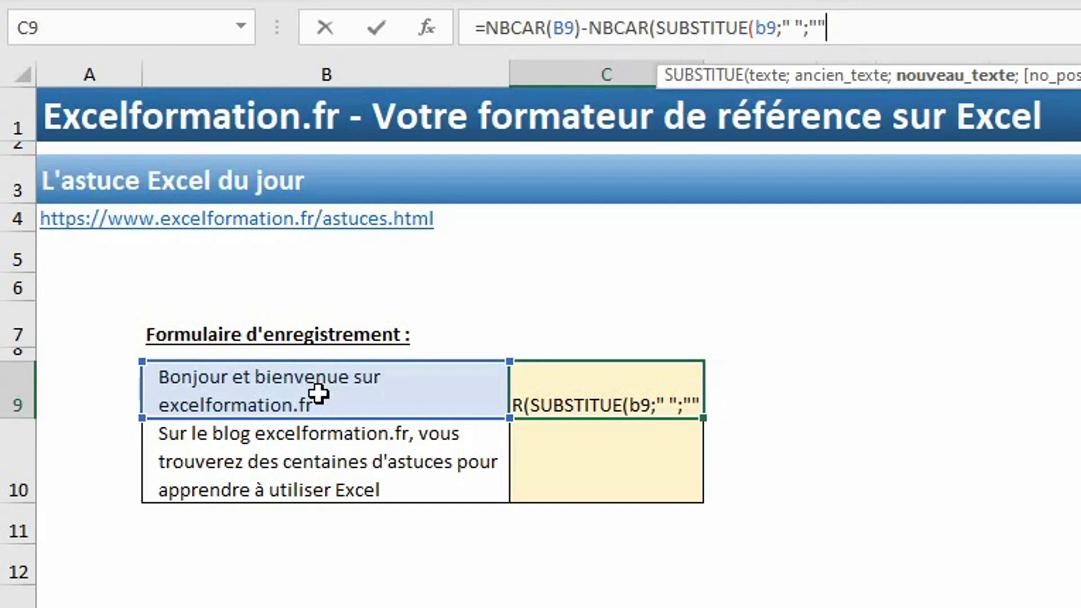
type("))")
Add +1 to the end of the C9 formula and enter it
left_click(766, 28)
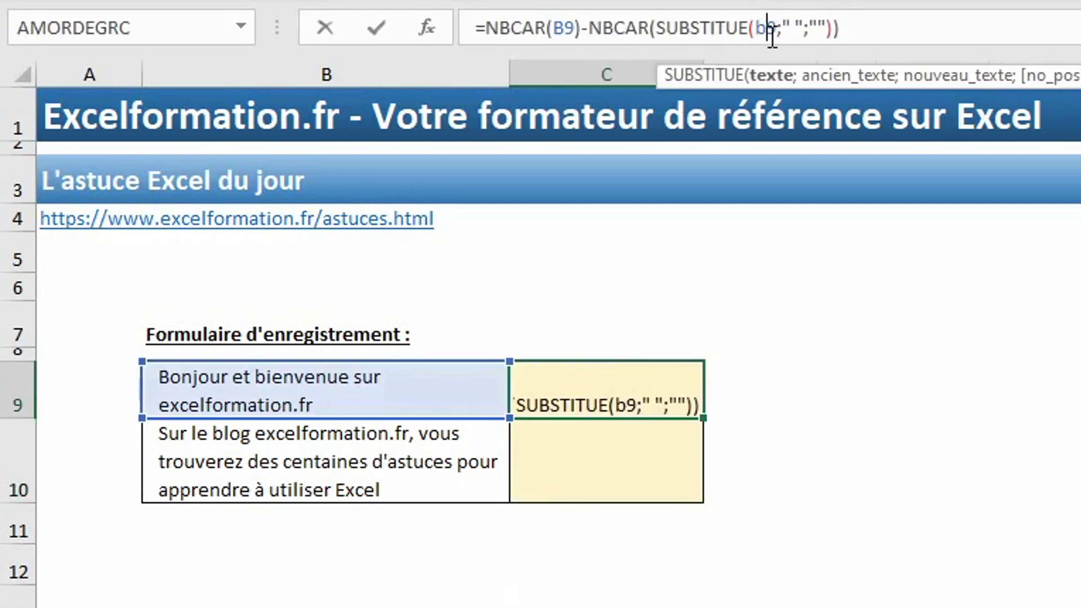
left_click(891, 35)
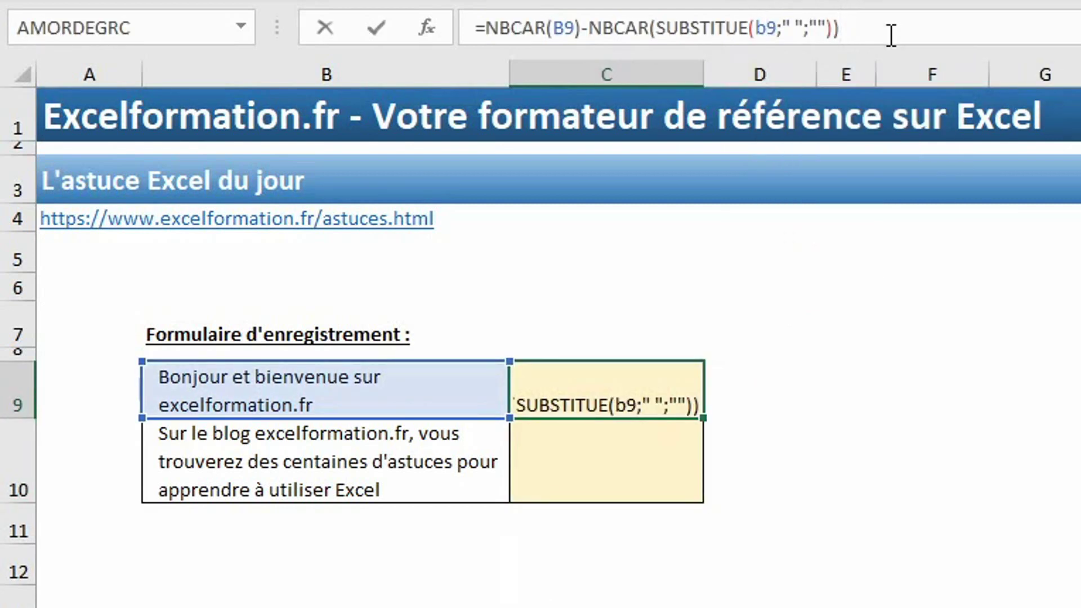
type("+1")
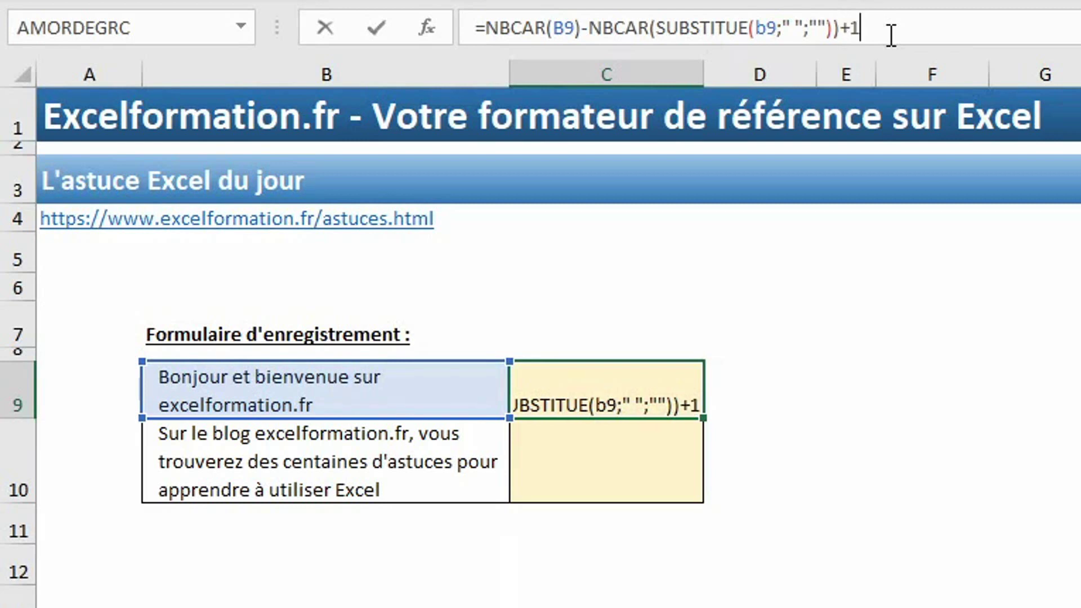
key("Return")
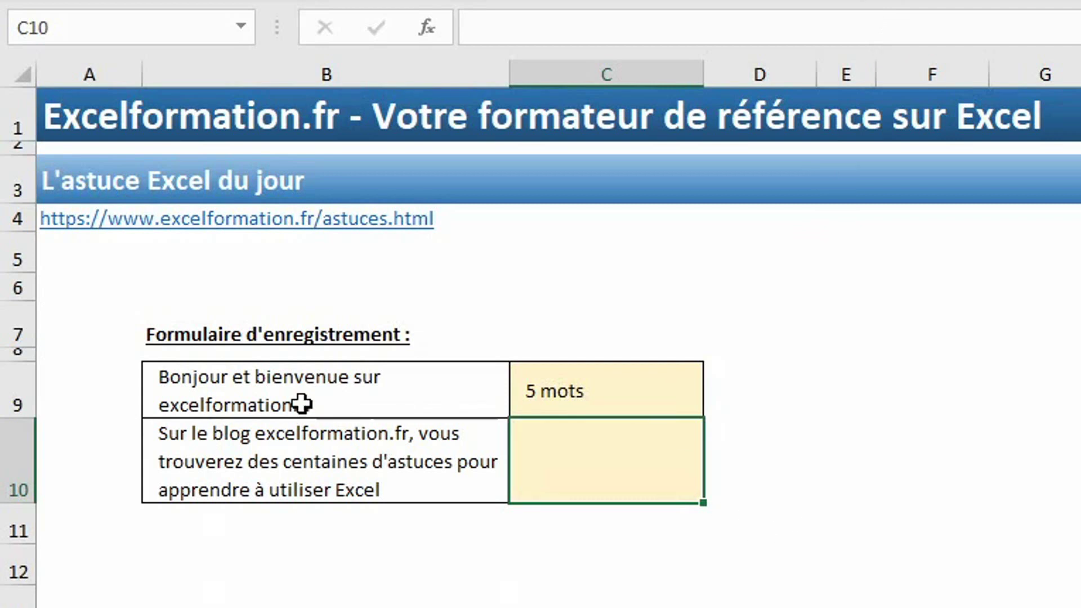
Copy the C9 word-count formula down to C10 and nest a second SUBSTITUE around B10 inside the existing one
key("ctrl+d")
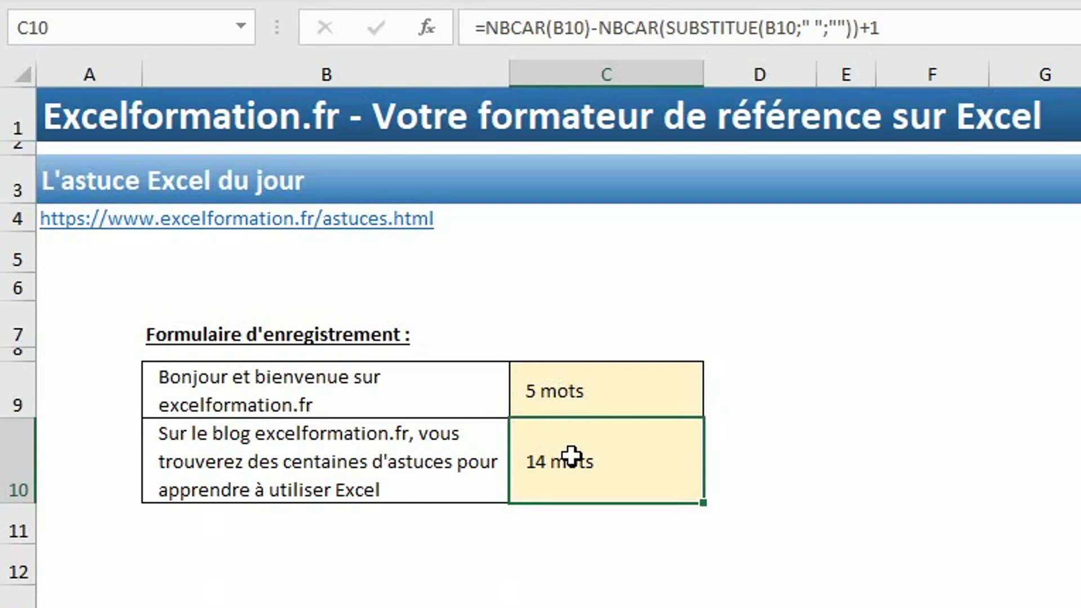
left_click(768, 27)
type("sub")
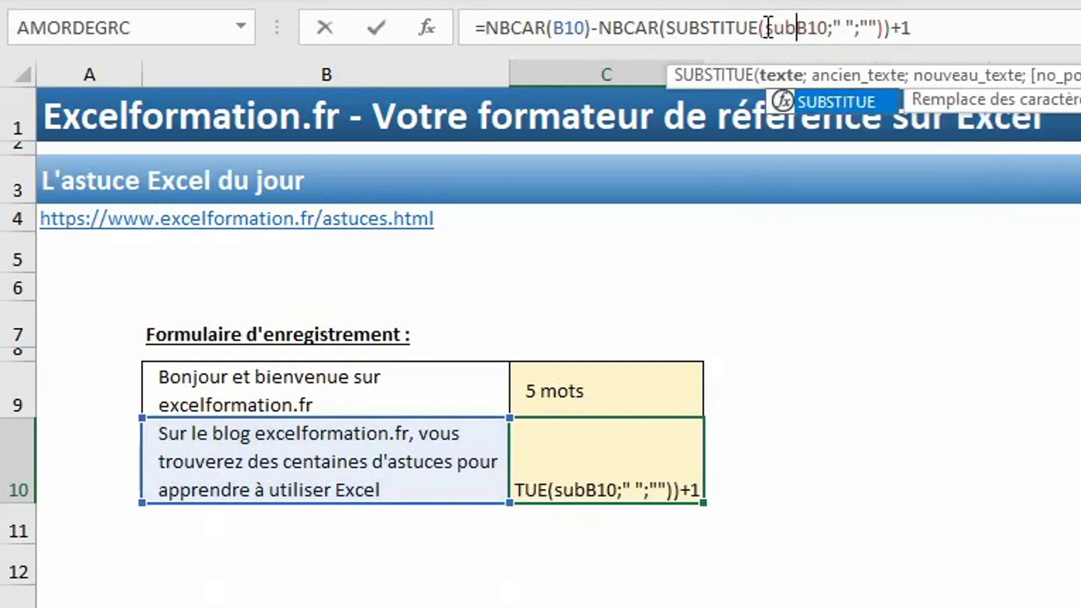
key("Tab")
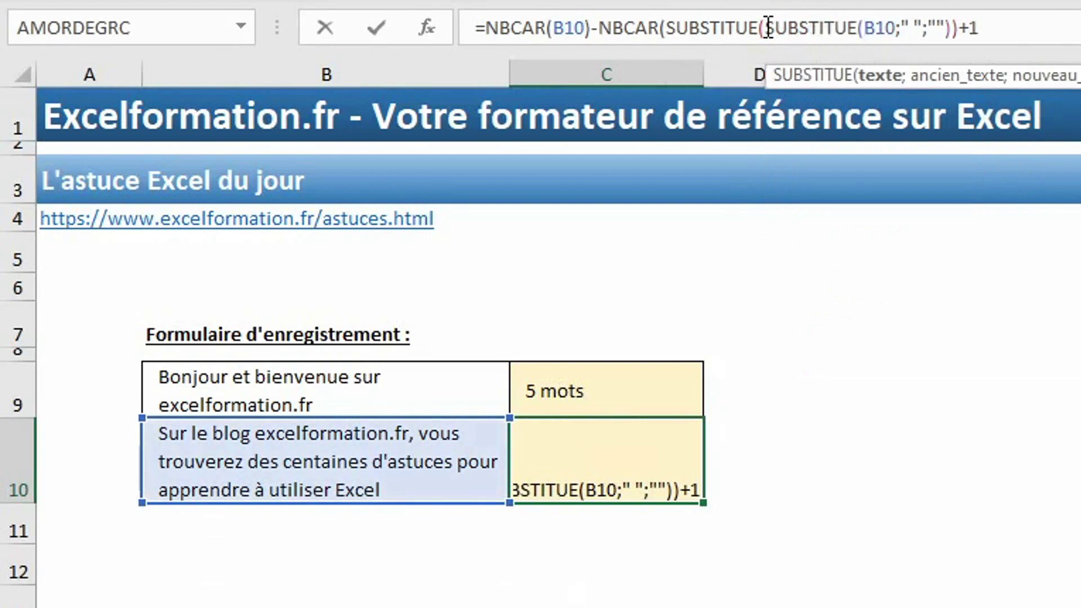
Complete the nested SUBSTITUE in C10 so apostrophes are replaced with nothing, using B10;"'";"", and enter the formula
left_click(898, 28)
type(";\"\"\"")
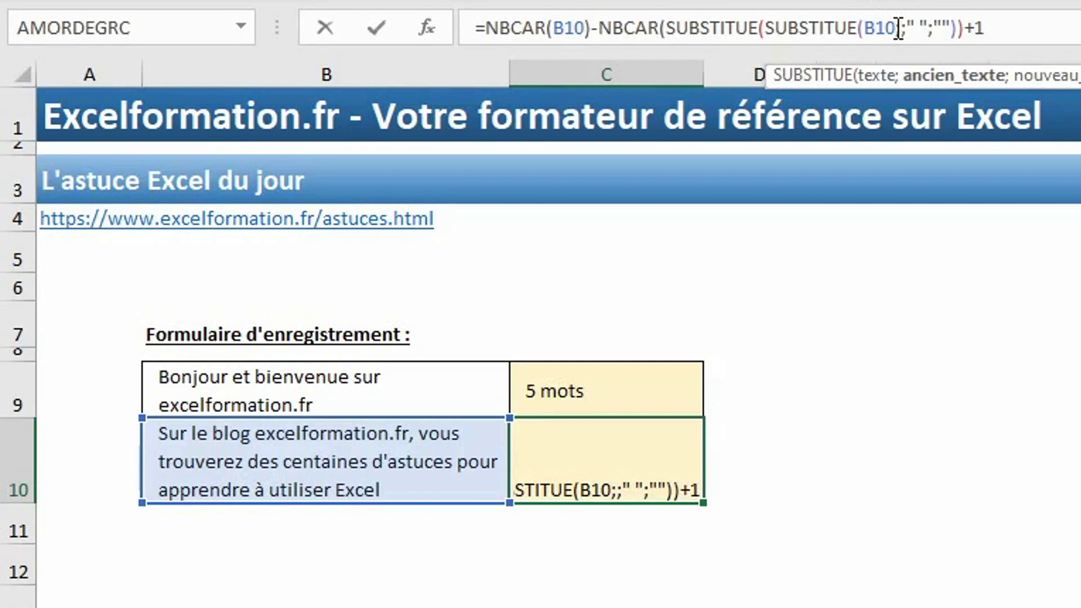
type(";\"\"")
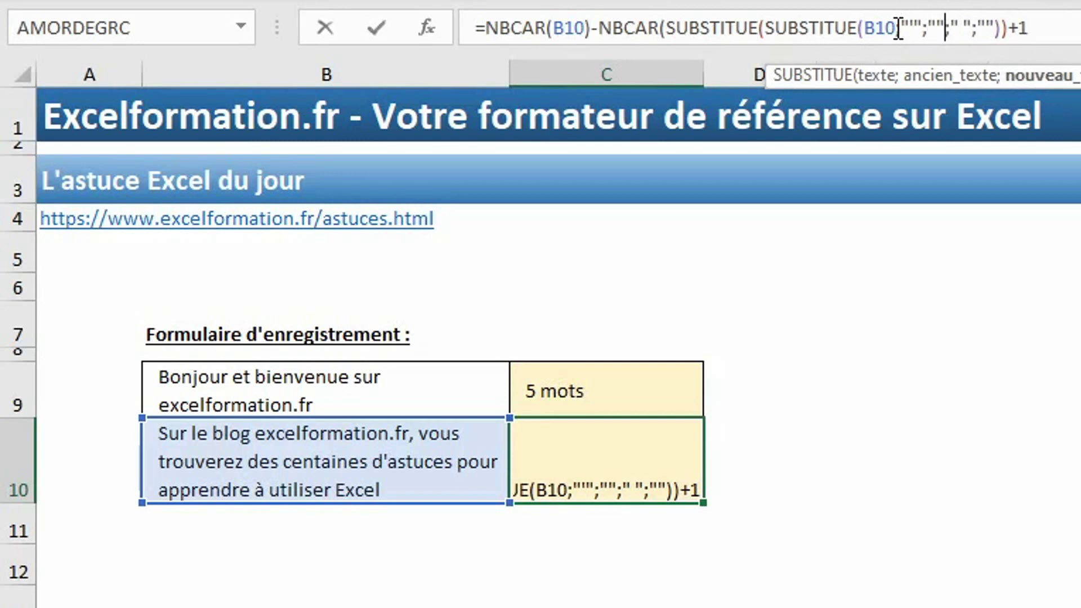
type(")")
key("Return")
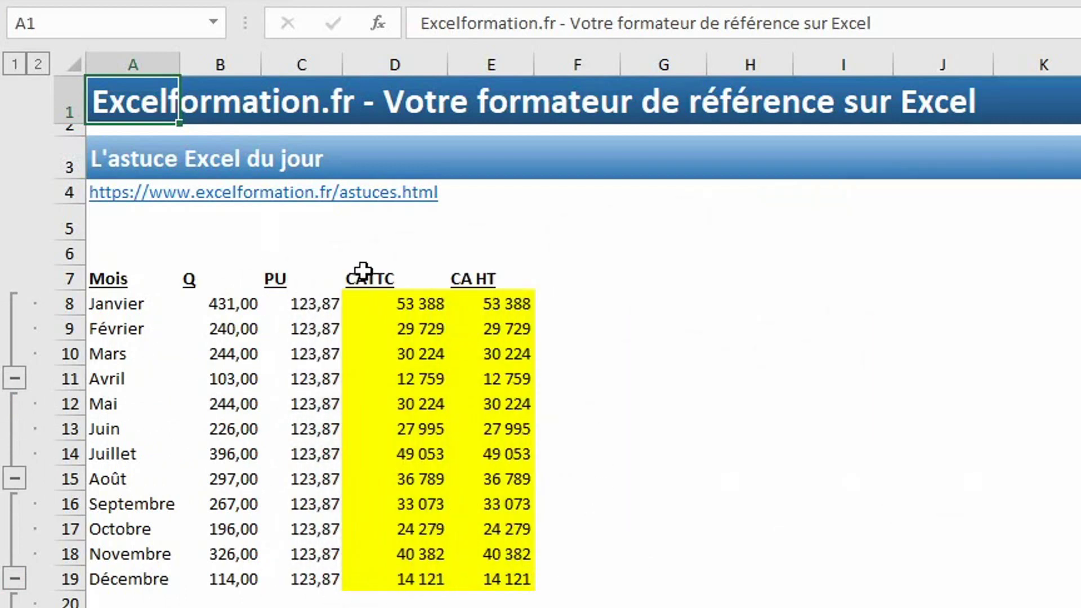
Fill the January CA HT cell E8 with a light green theme colour
left_click(494, 310)
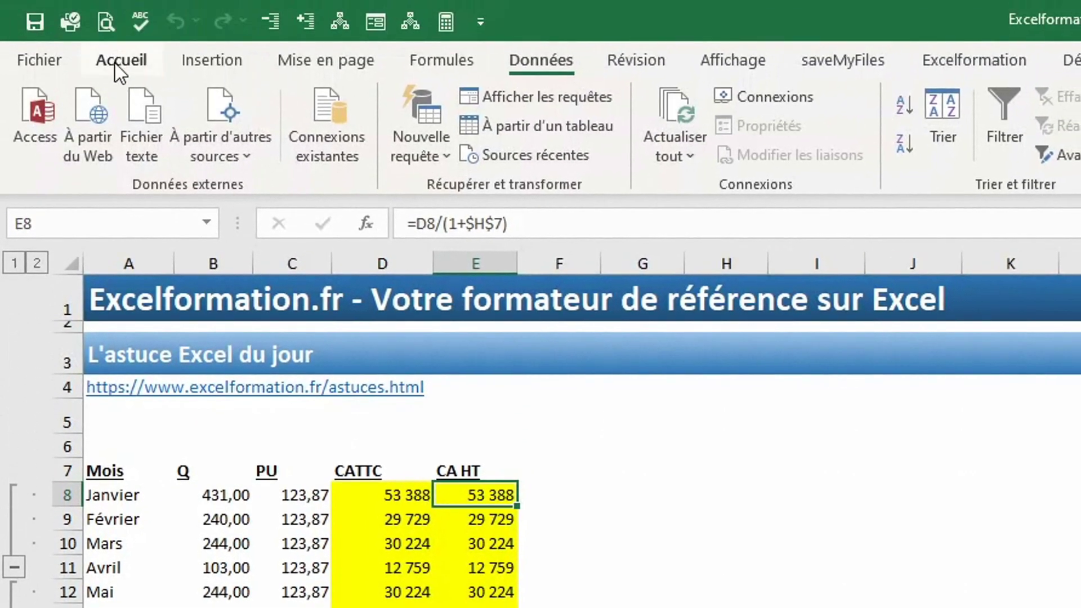
left_click(115, 61)
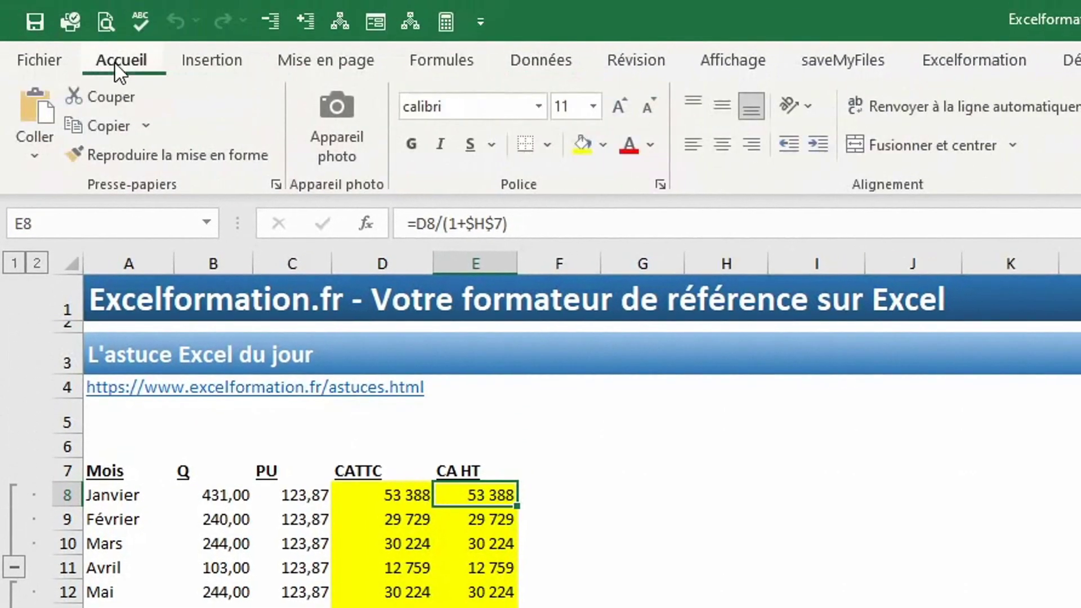
left_click(603, 146)
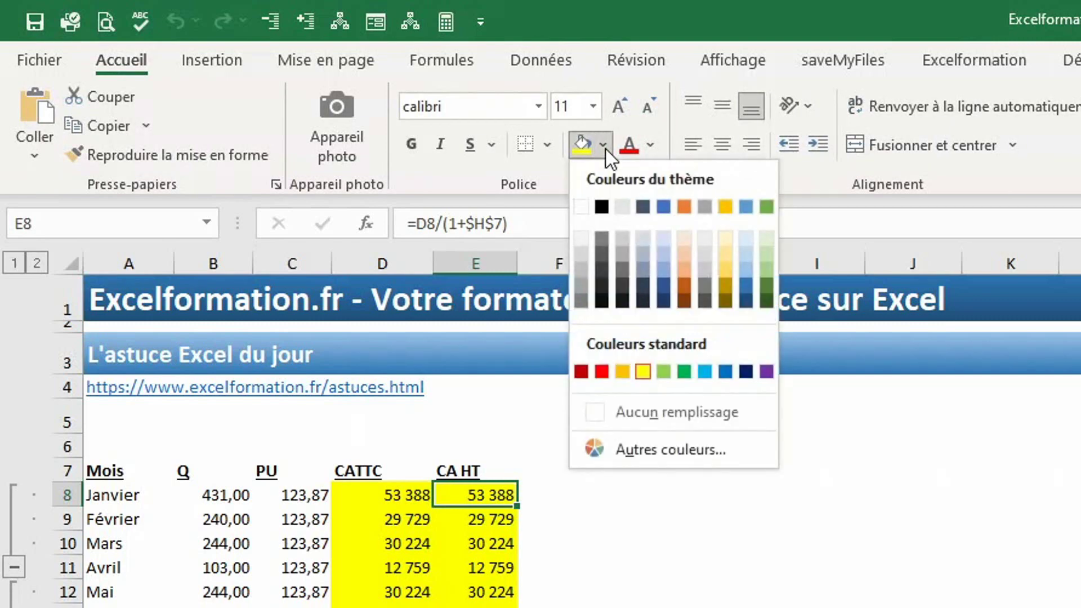
left_click(769, 256)
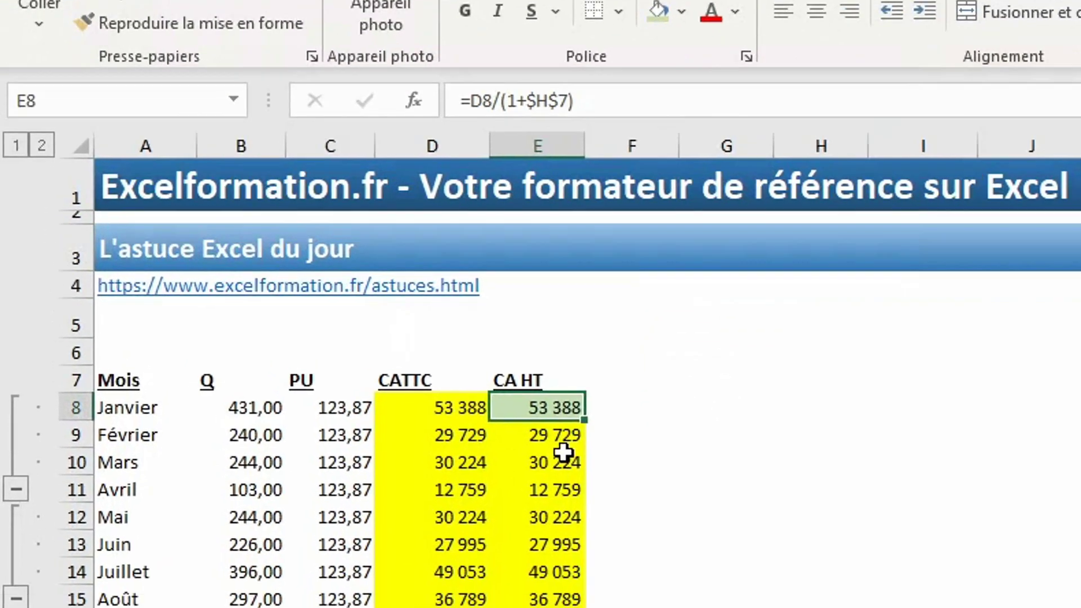
Repeat the last light green fill on the July and November CA HT cells, E14 and E18
left_click(557, 570)
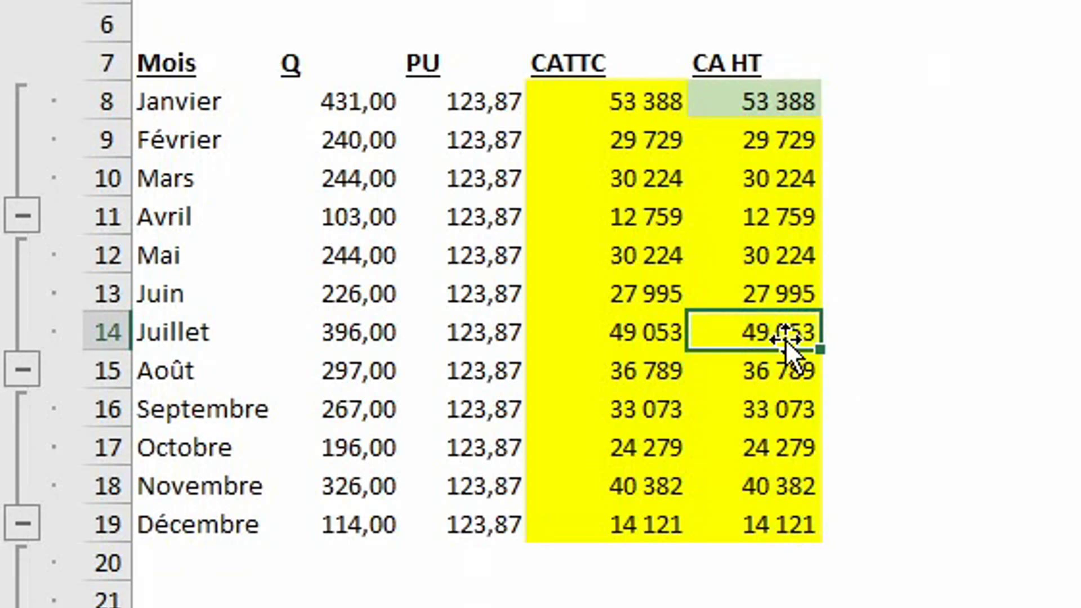
key("F4")
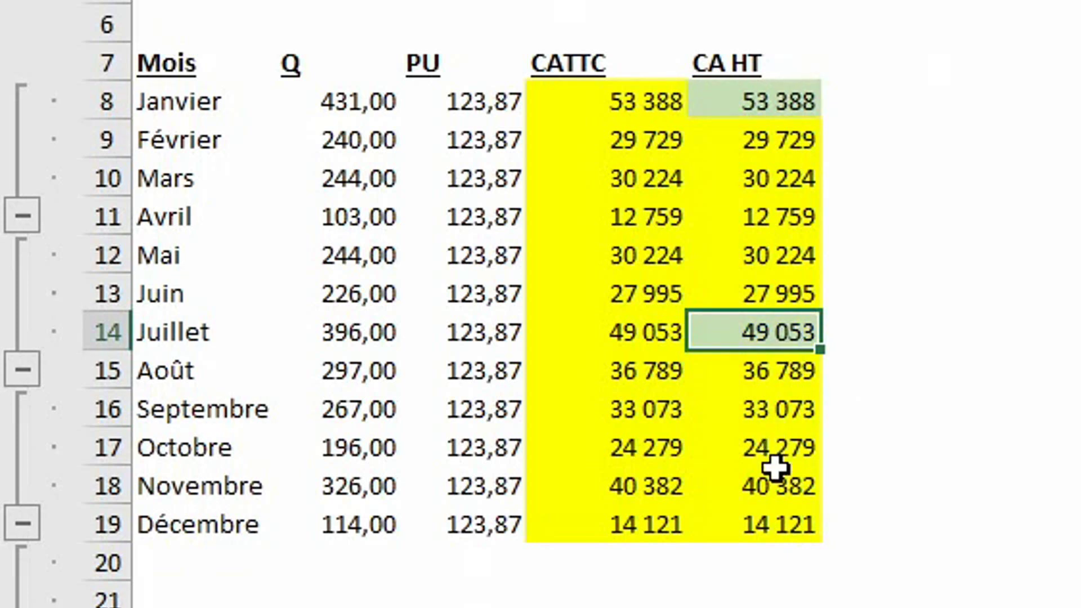
left_click(781, 489)
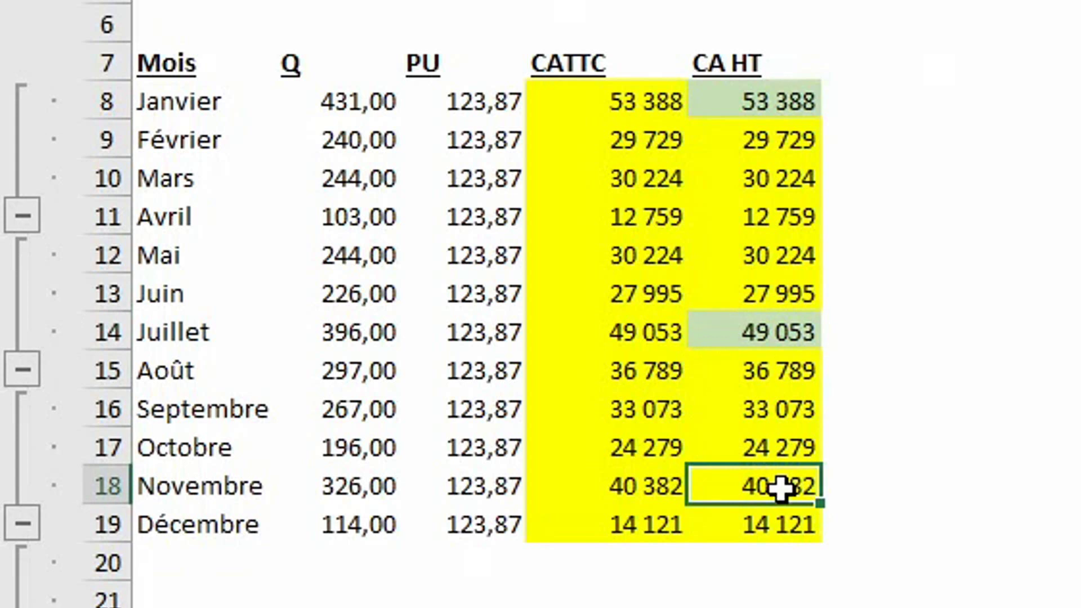
key("F4")
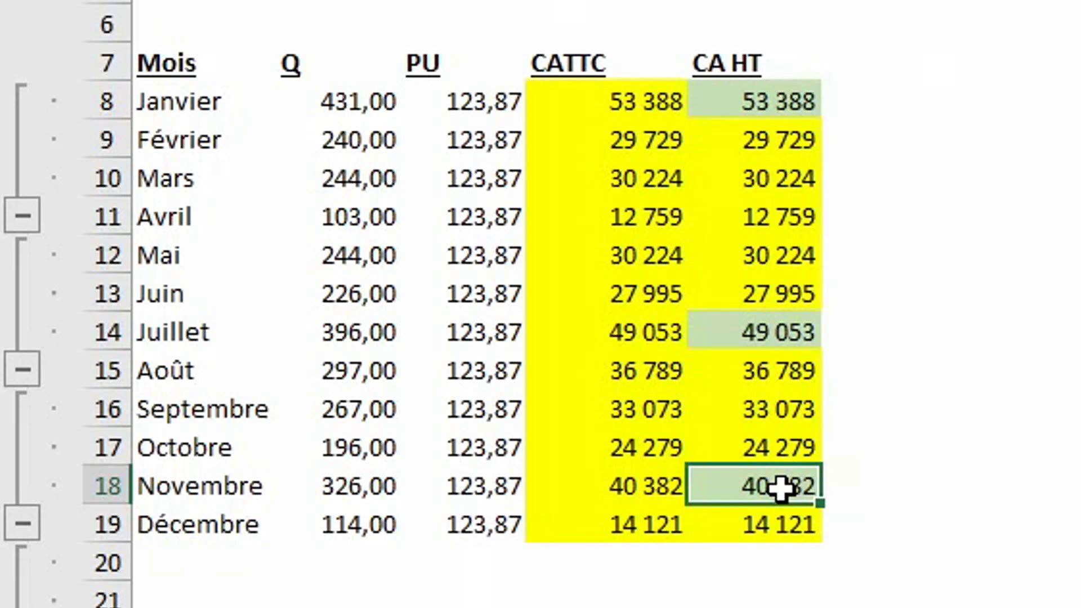
Make the July and April CA HT values in E14 and E11 bold
key("Up")
key("Up")
key("Up")
key("Up")
key("ctrl+g")
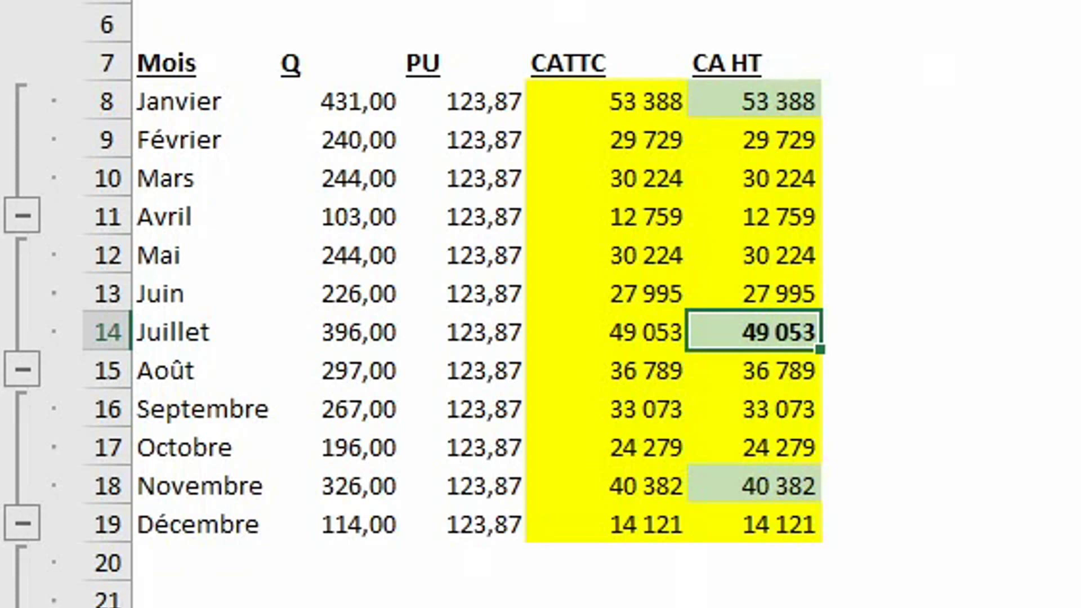
left_click(777, 216)
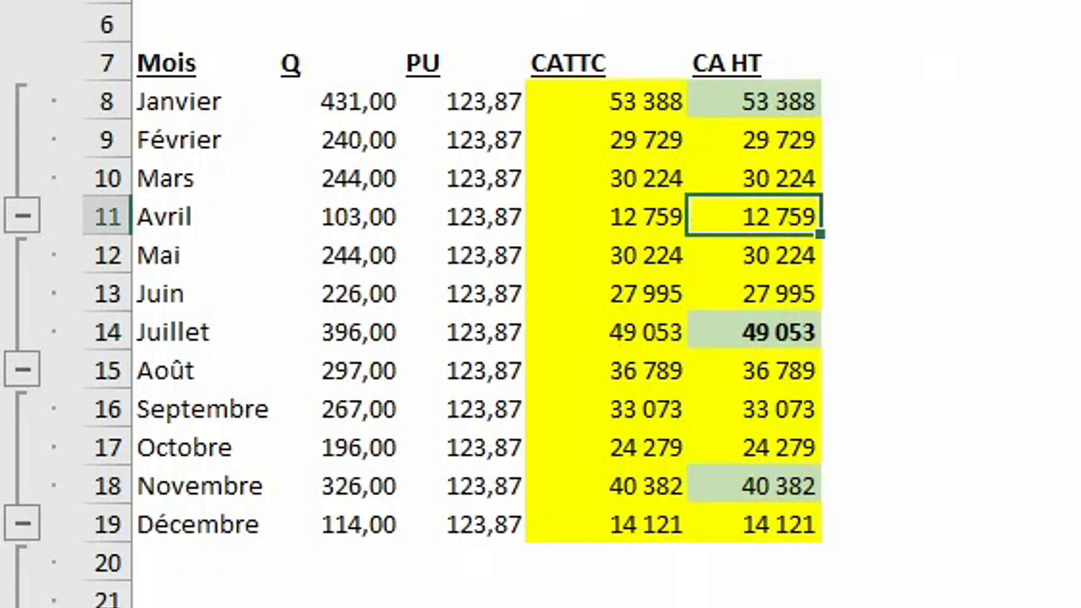
key("ctrl+g")
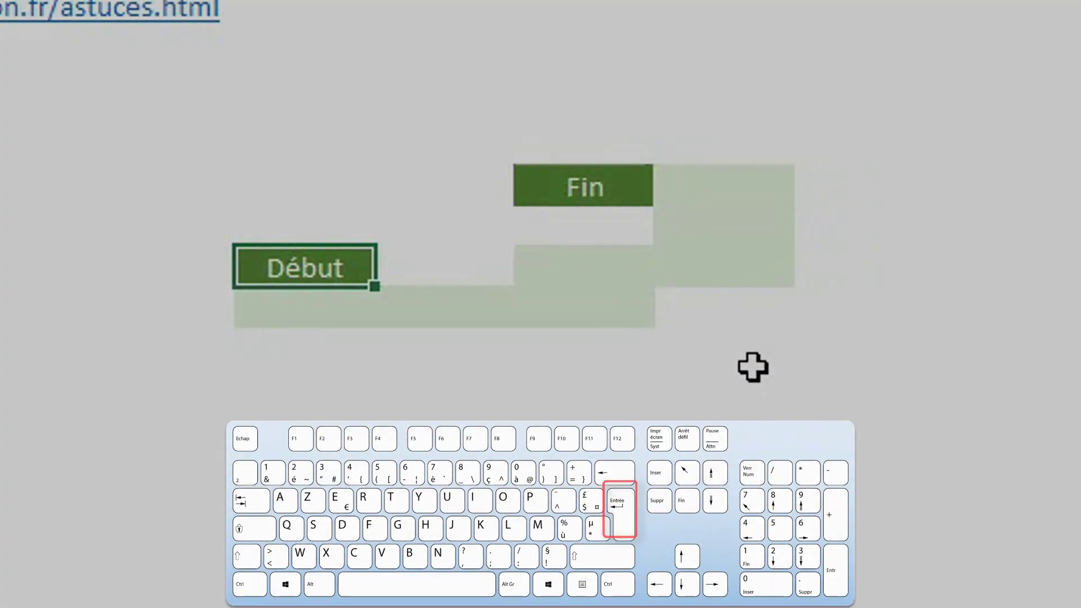
Starting from the Début cell, enter 1 in each of the three shaded cells below it, E11 to G11
key("Return")
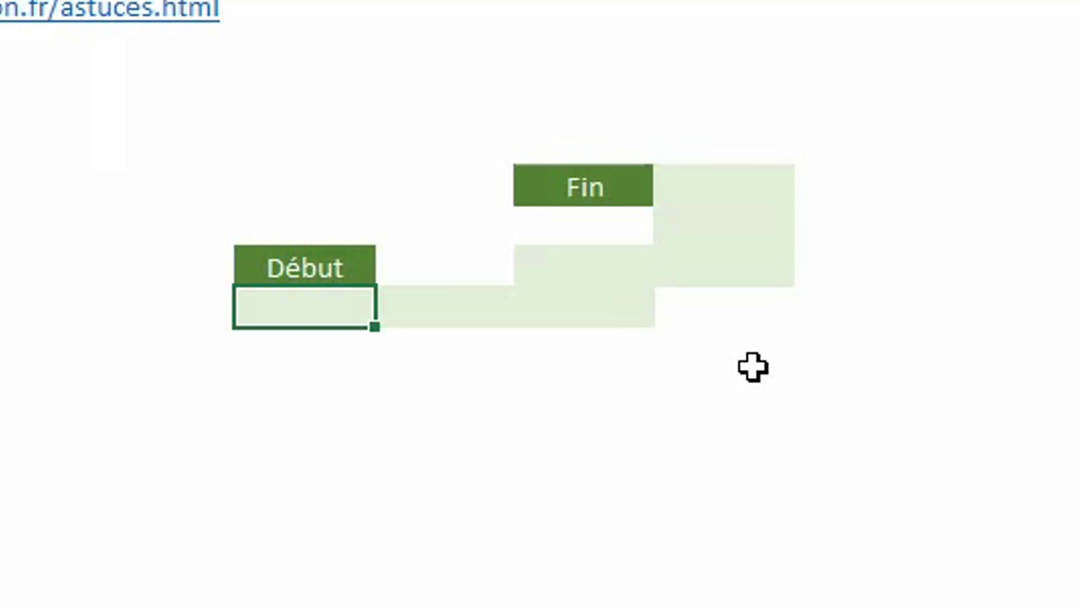
type("1")
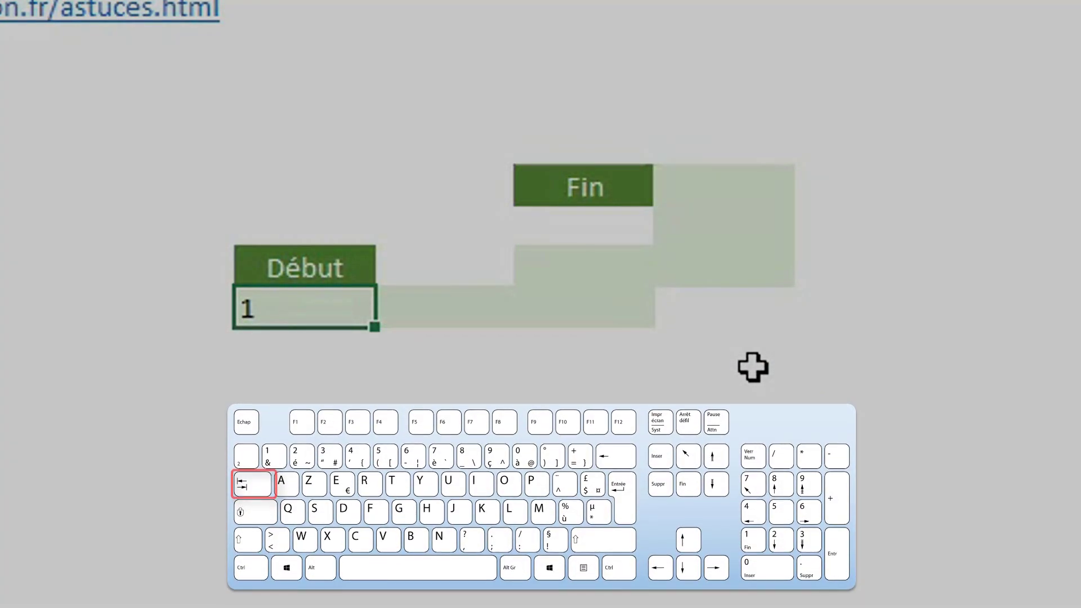
key("Tab")
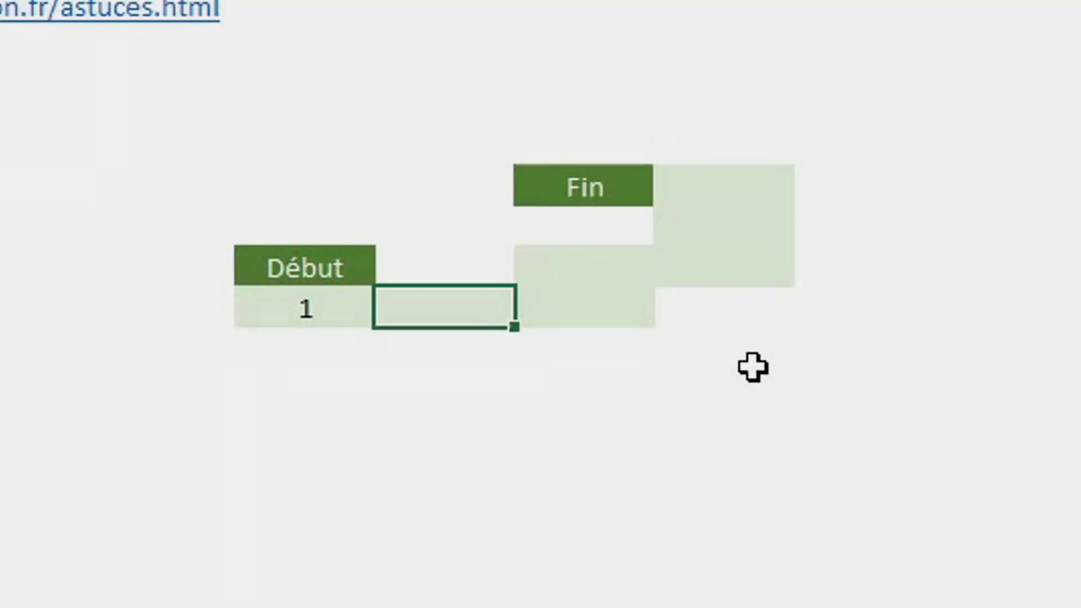
type("1")
key("Tab")
type("1")
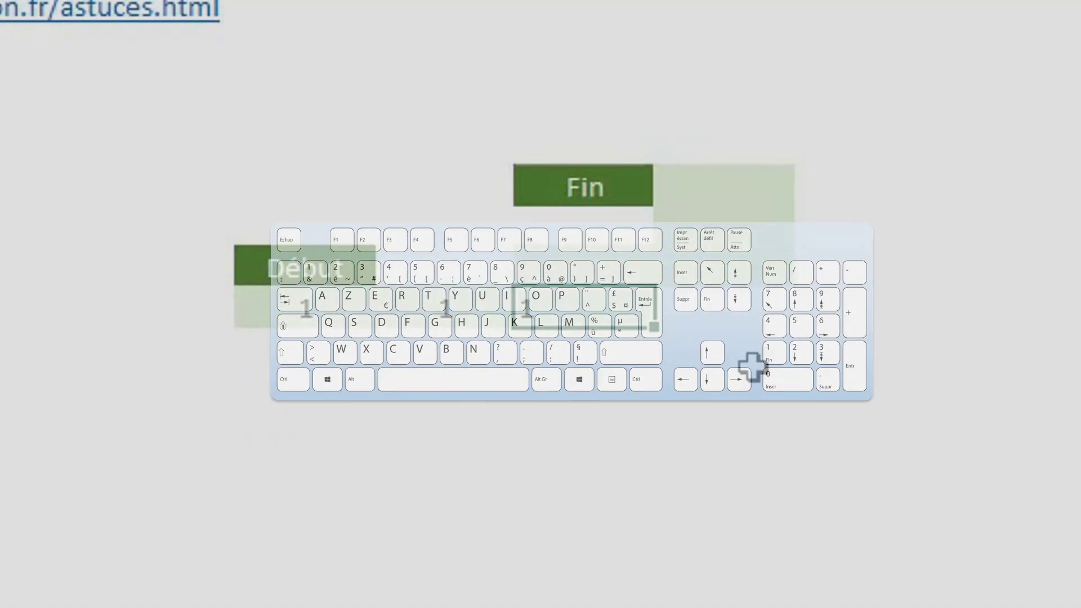
key("shift+Return")
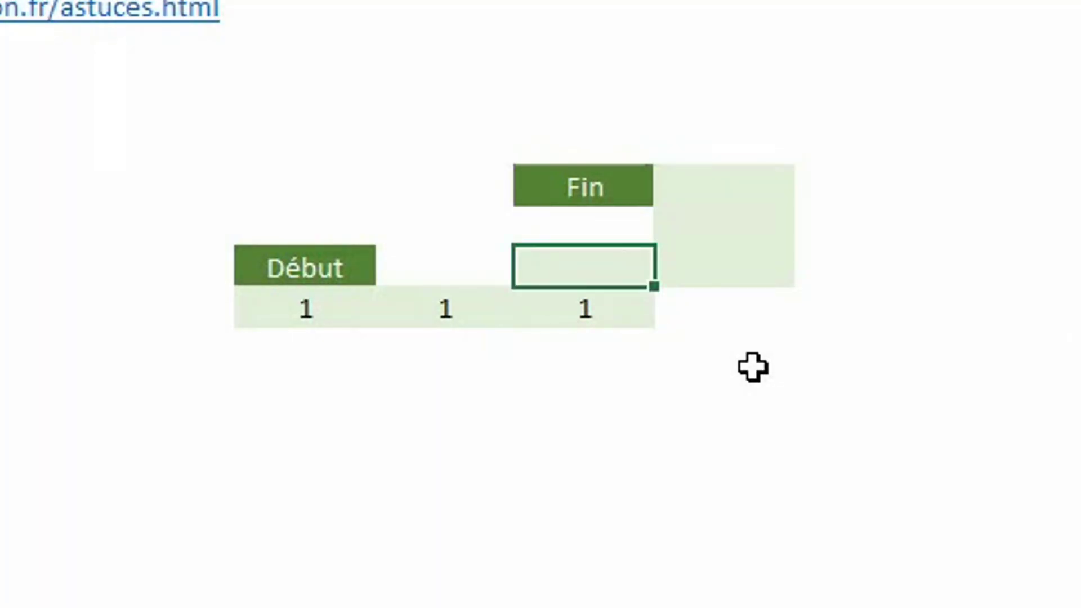
Enter 1 in shaded cells G10, H10, H9 and H8, finishing on the Fin cell
type("1")
key("shift+Return")
type("1")
key("shift+Return")
type("1")
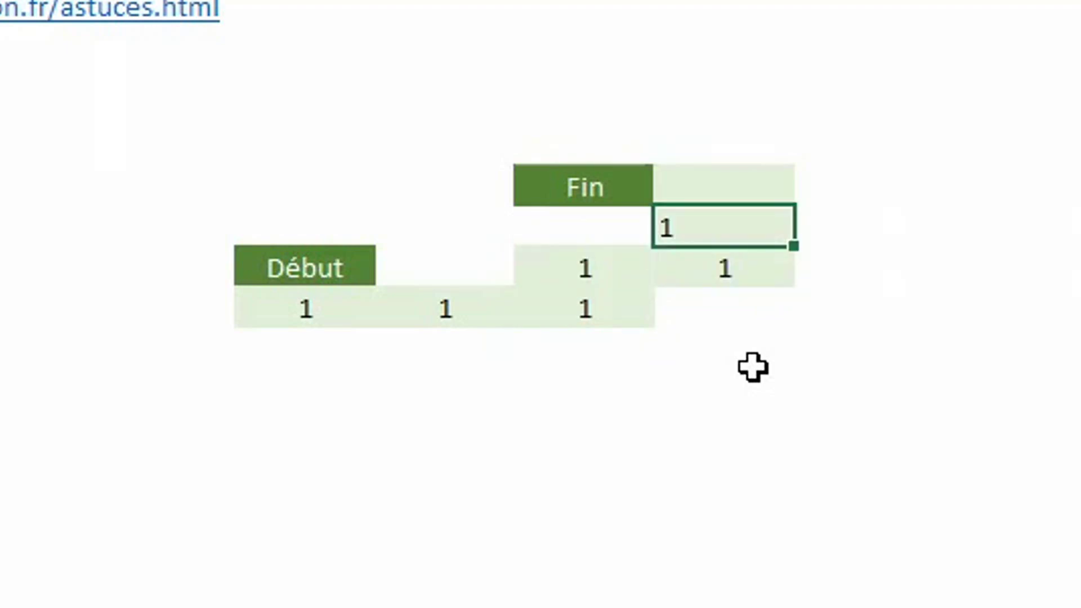
key("shift+Return")
type("1")
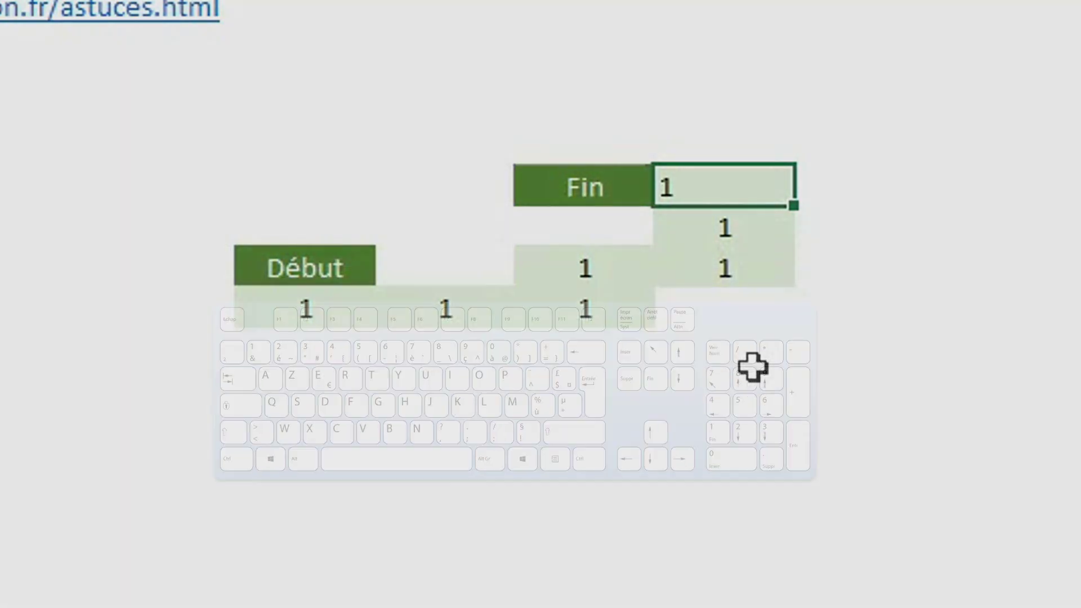
key("shift+Tab")
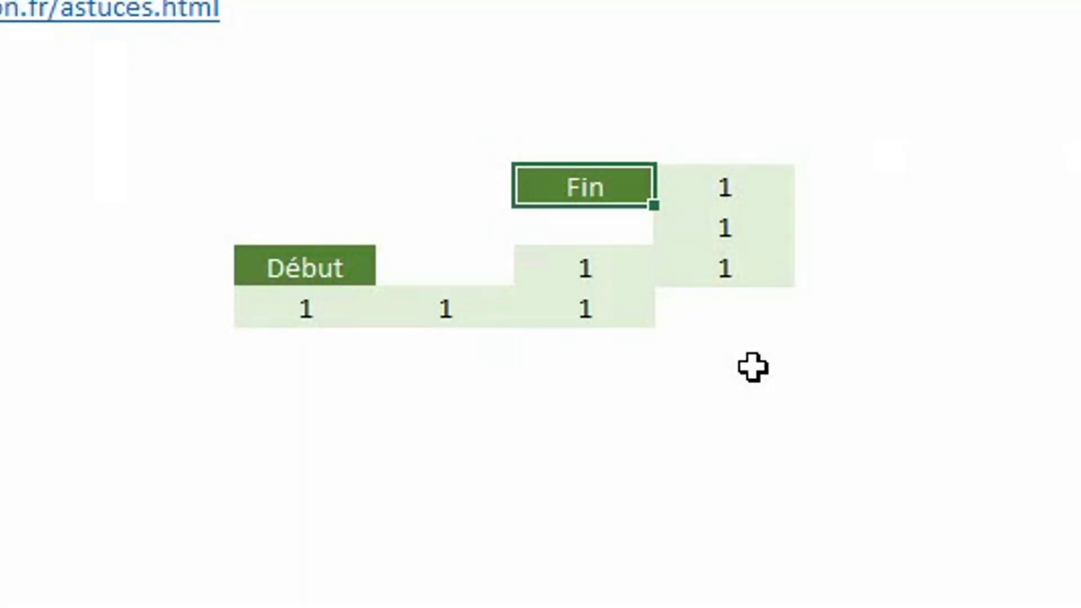
key("ctrl+Return")
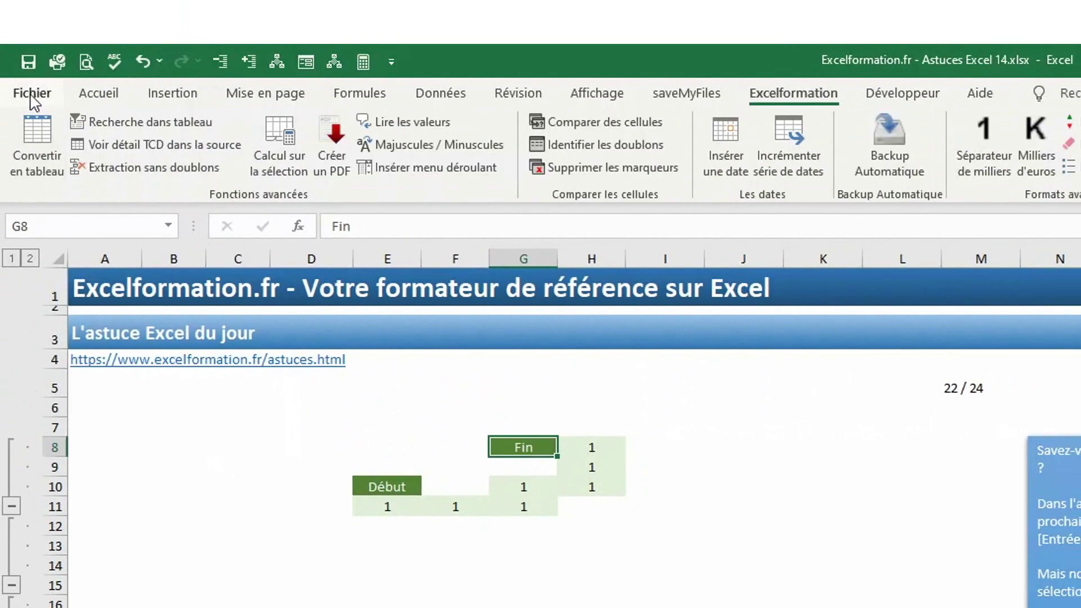
Set the direction for moving the selection after validation to Droite in the advanced Excel options and confirm
left_click(31, 96)
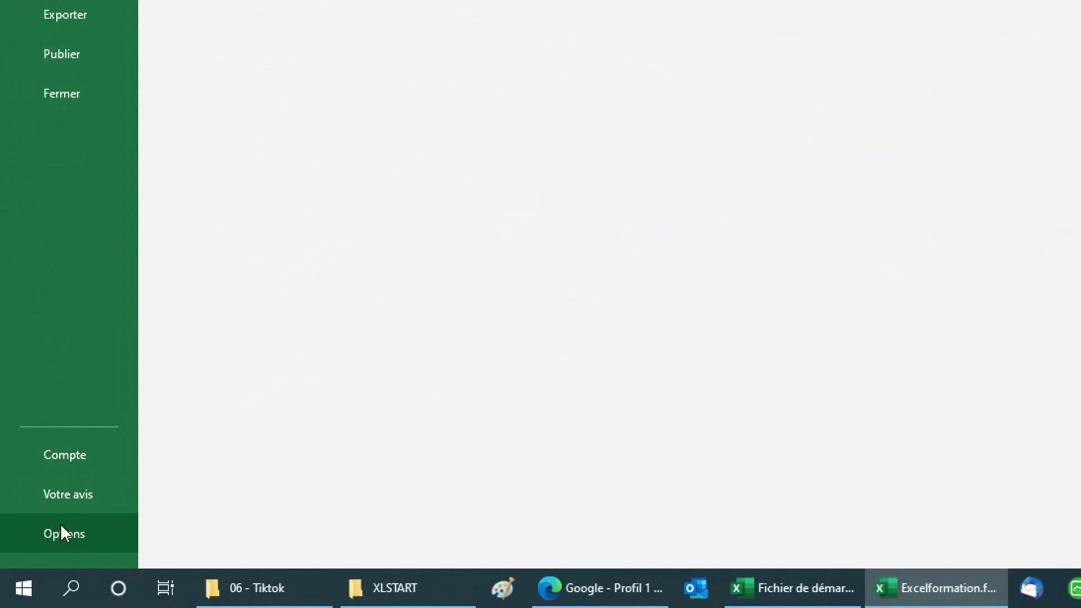
left_click(60, 525)
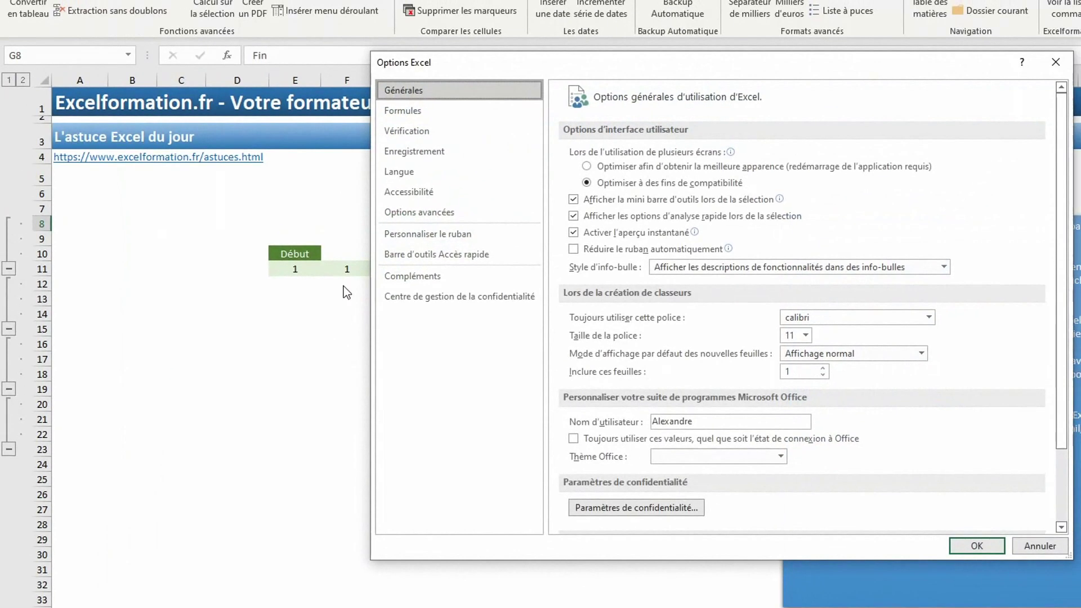
left_click(427, 212)
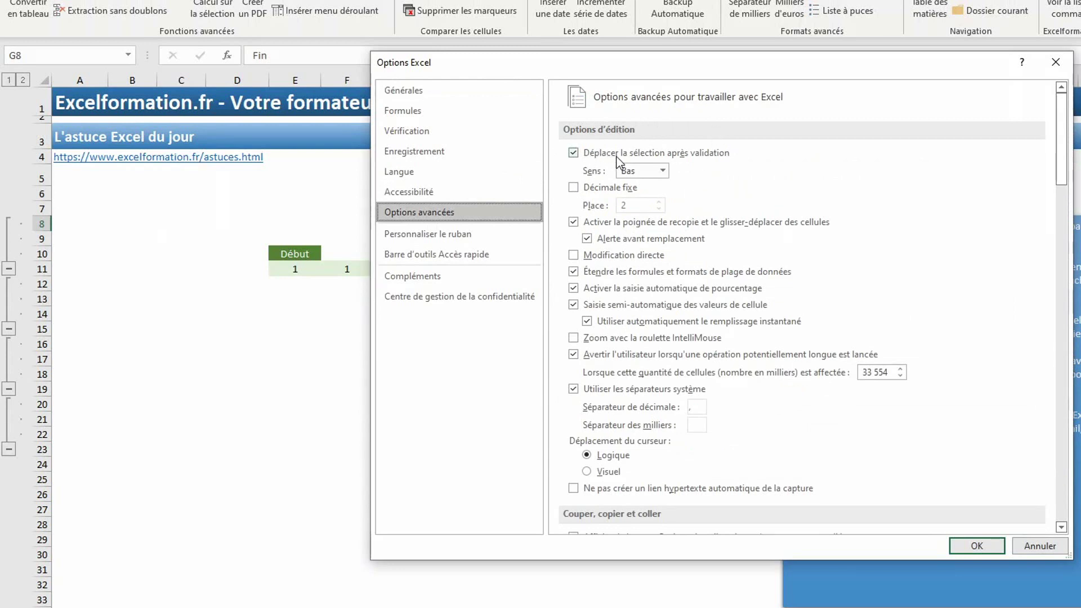
left_click(665, 170)
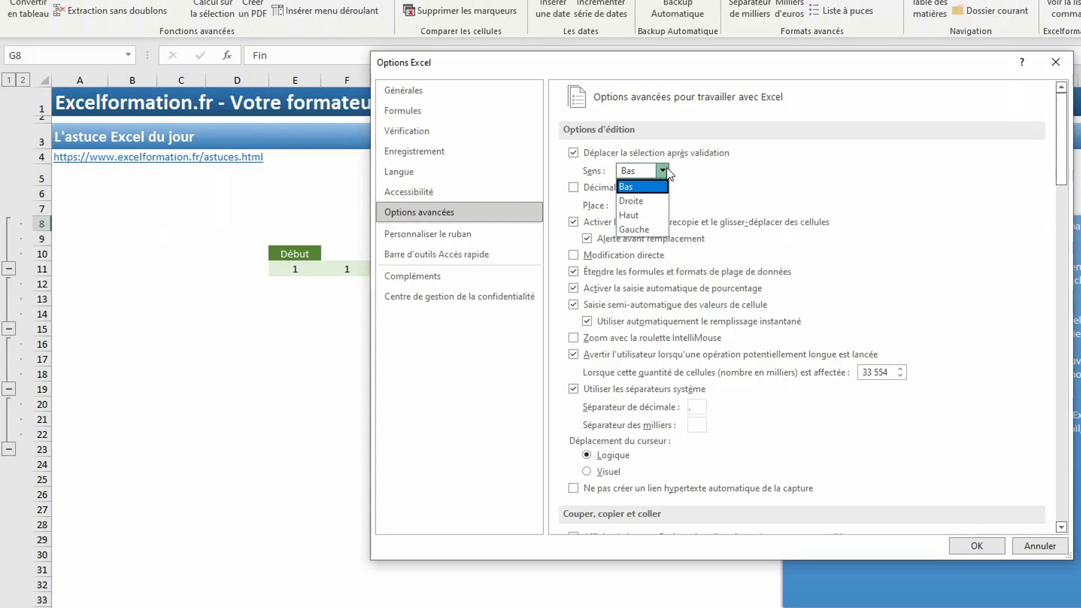
left_click(653, 201)
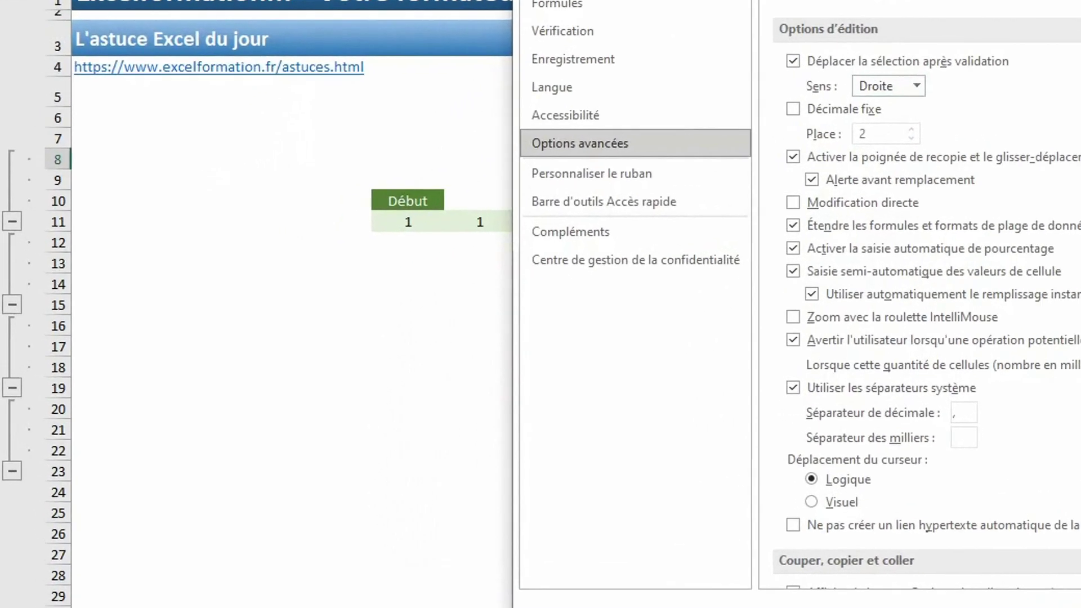
key("Return")
Enter the test text sqdsqdq in C20 to try the new selection direction
left_click(264, 417)
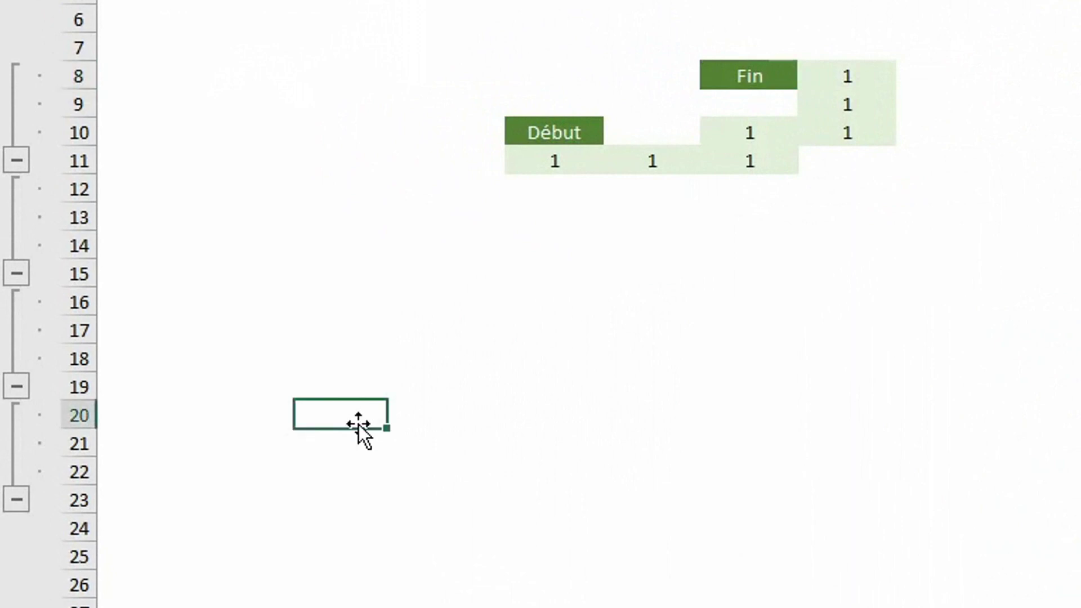
type("sqdsqdq")
key("Return")
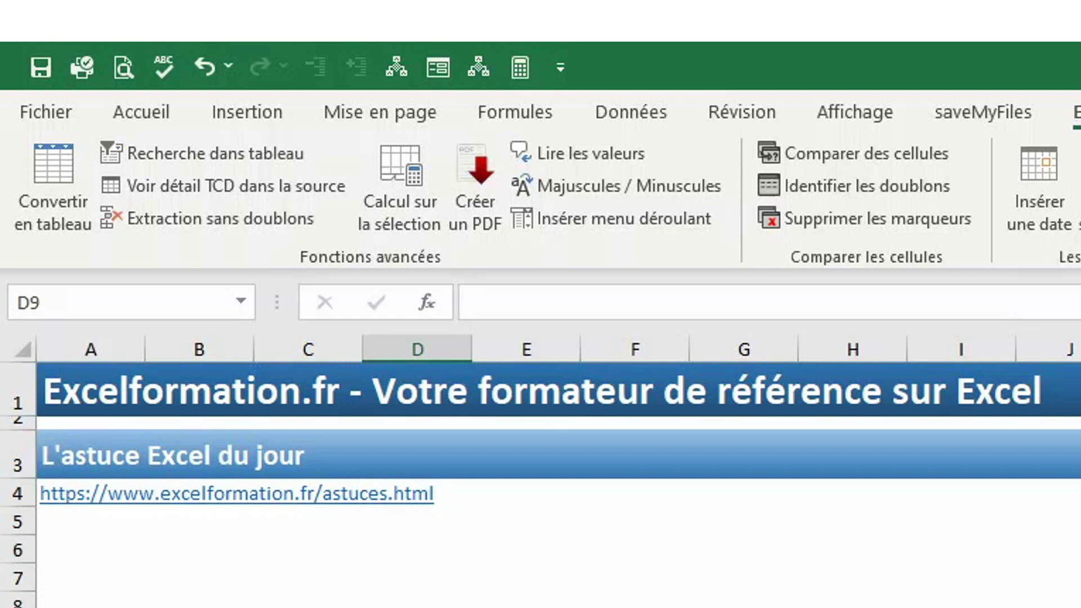
left_click(628, 113)
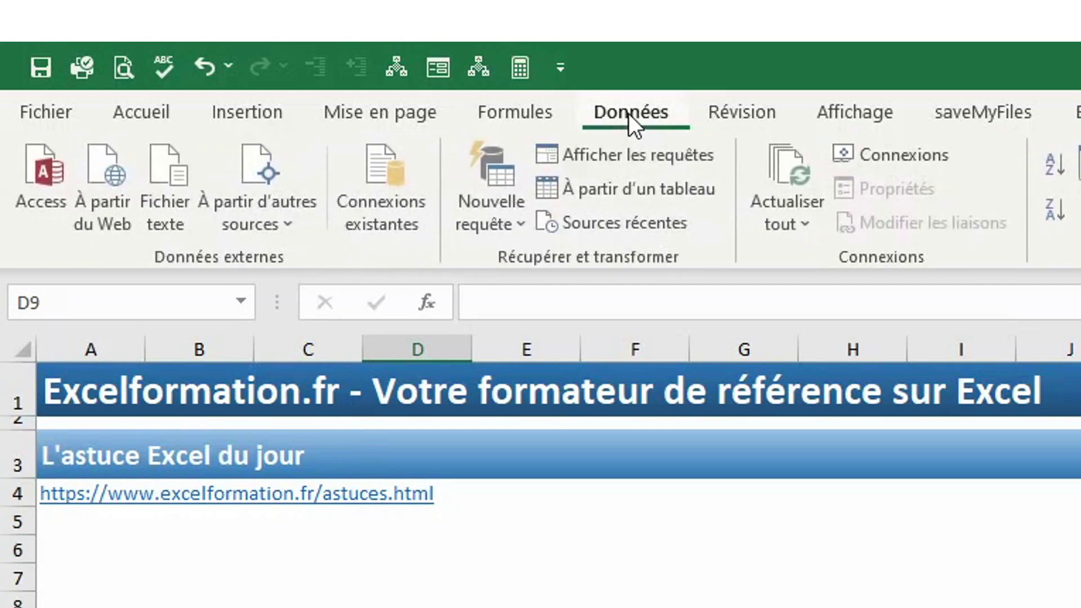
left_click(495, 195)
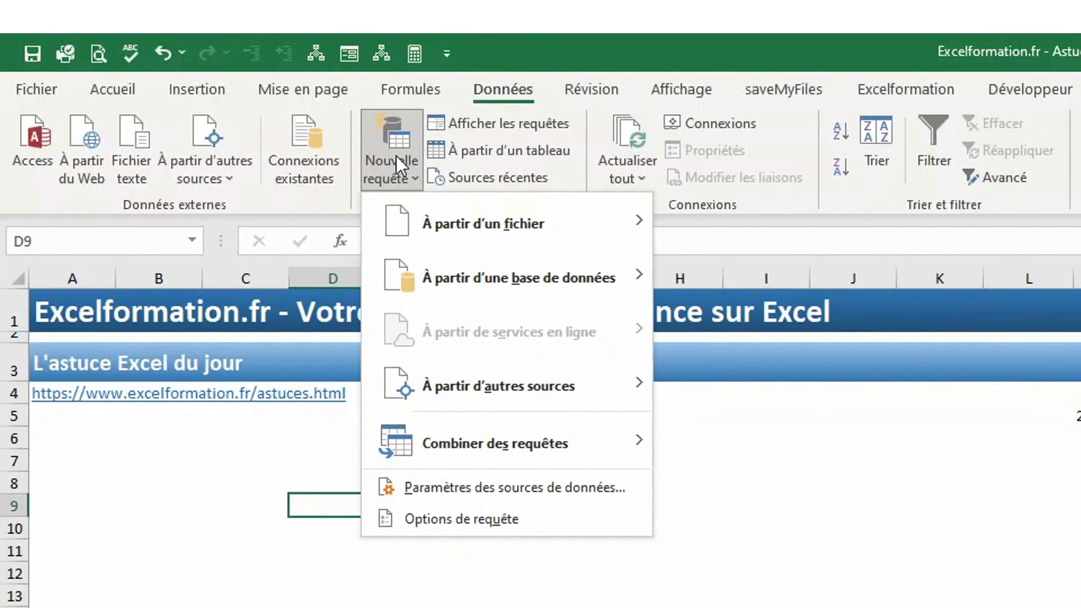
mouse_move(614, 413)
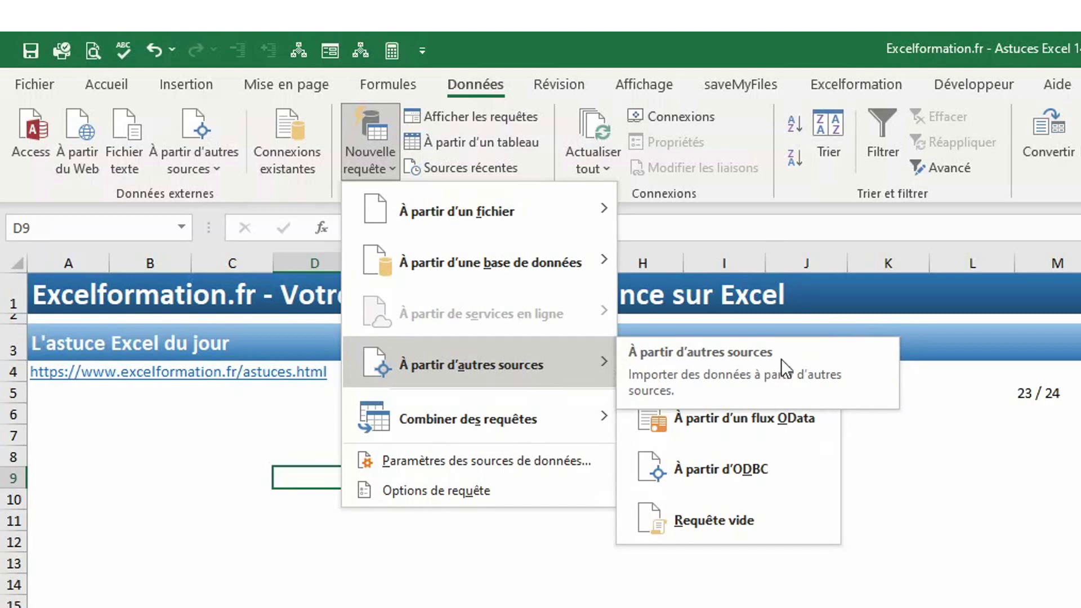
left_click(724, 425)
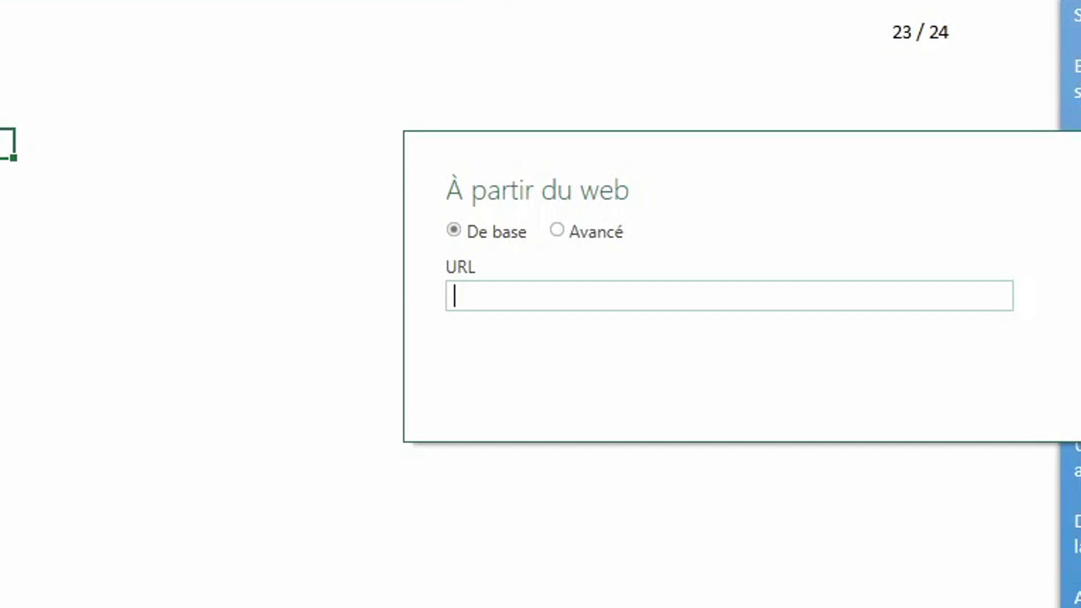
type("https://fr.wikipedia.org/wiki/Liste_des_milliardaires_du_monde_en_2021")
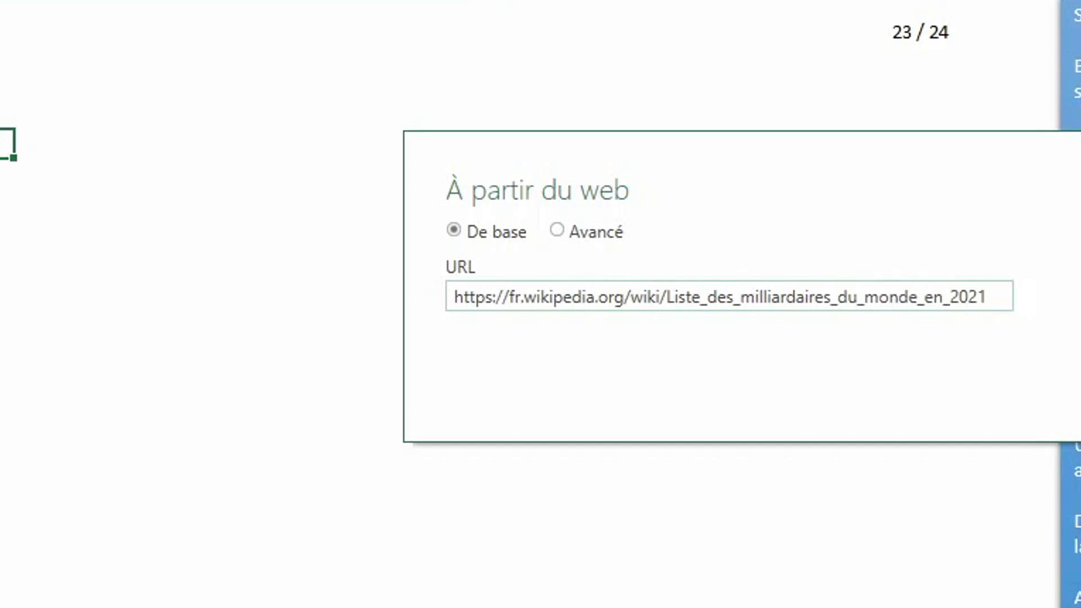
key("Return")
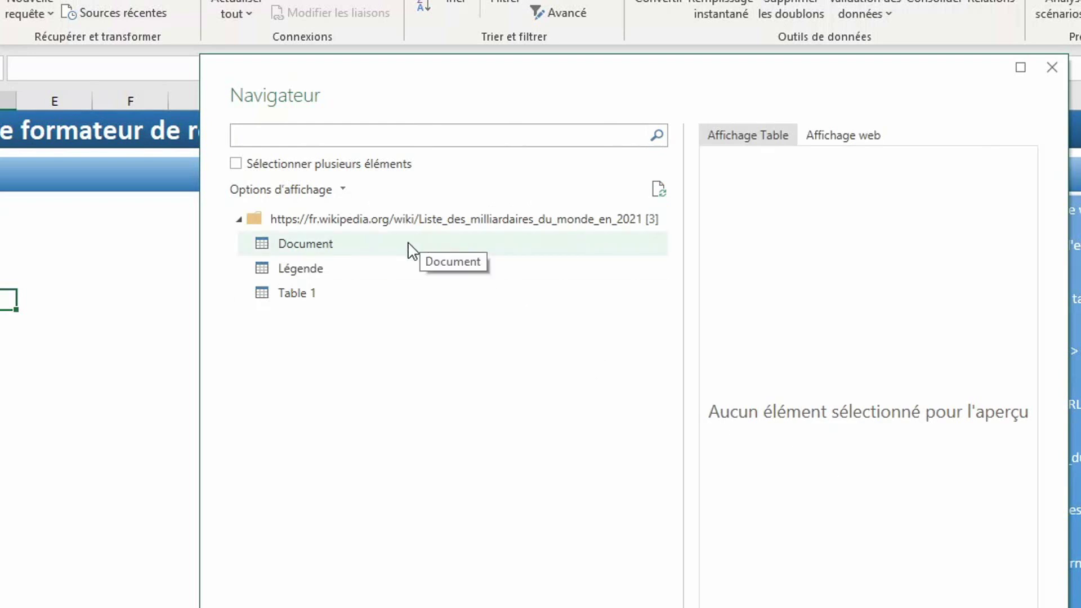
left_click(296, 304)
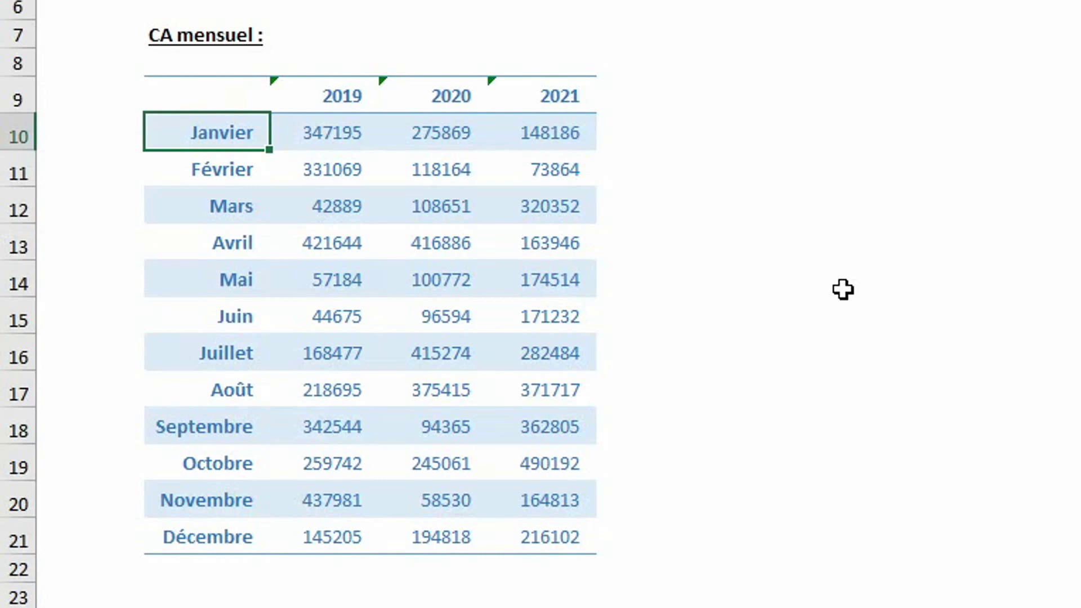
Apply the top 10 % conditional formatting to the whole CA mensuel table using Quick Analysis
key("ctrl+a")
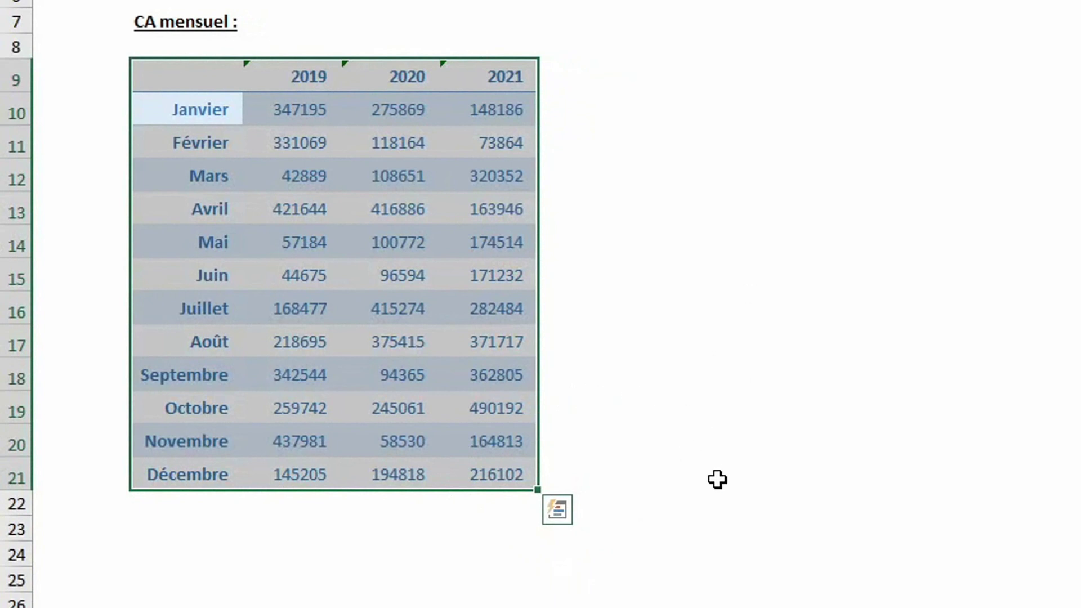
left_click(557, 510)
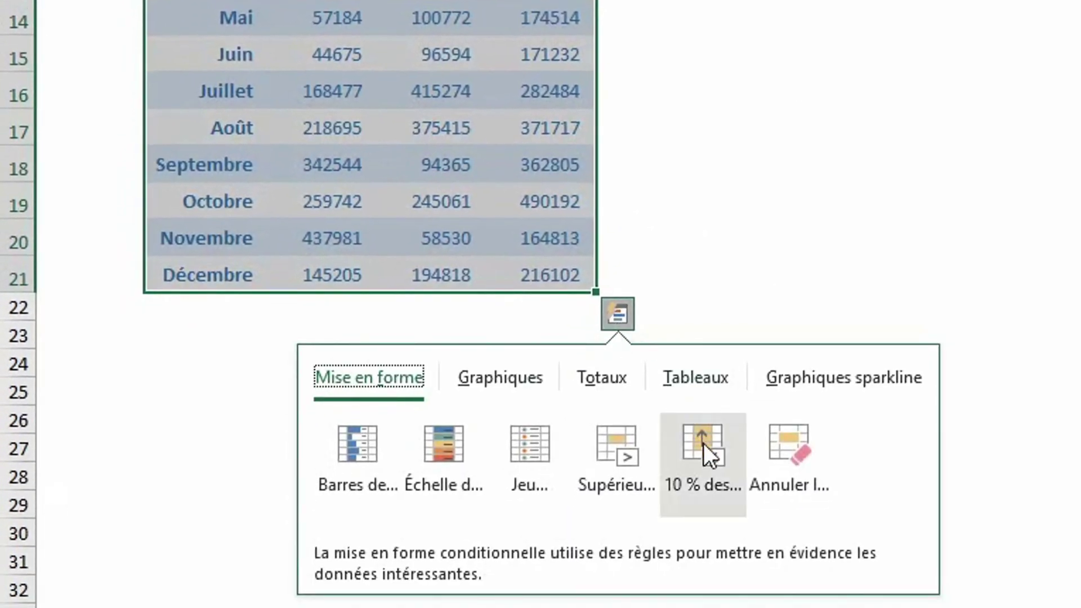
left_click(705, 456)
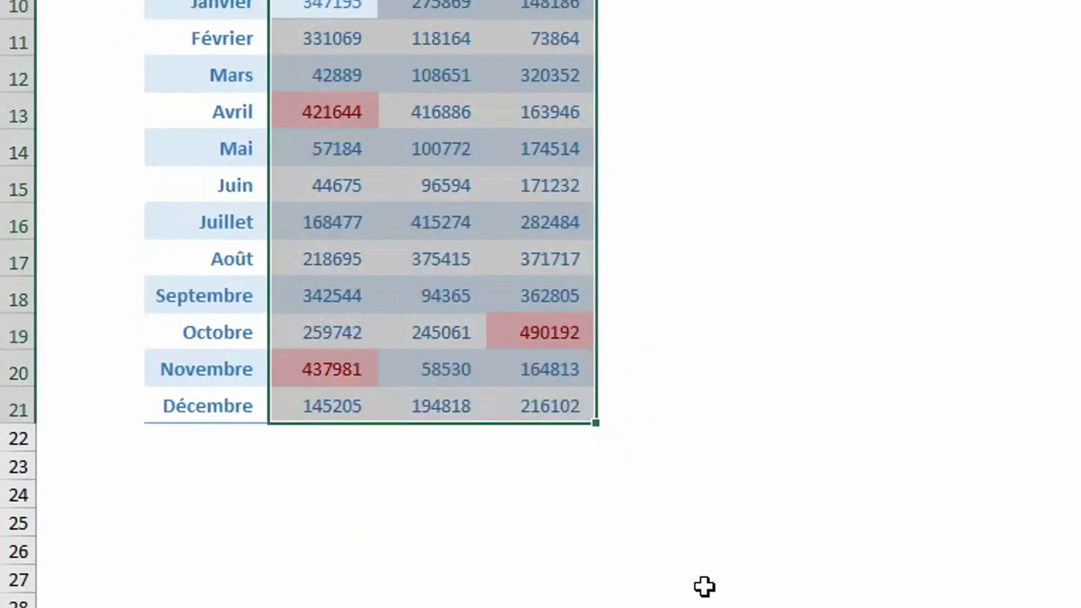